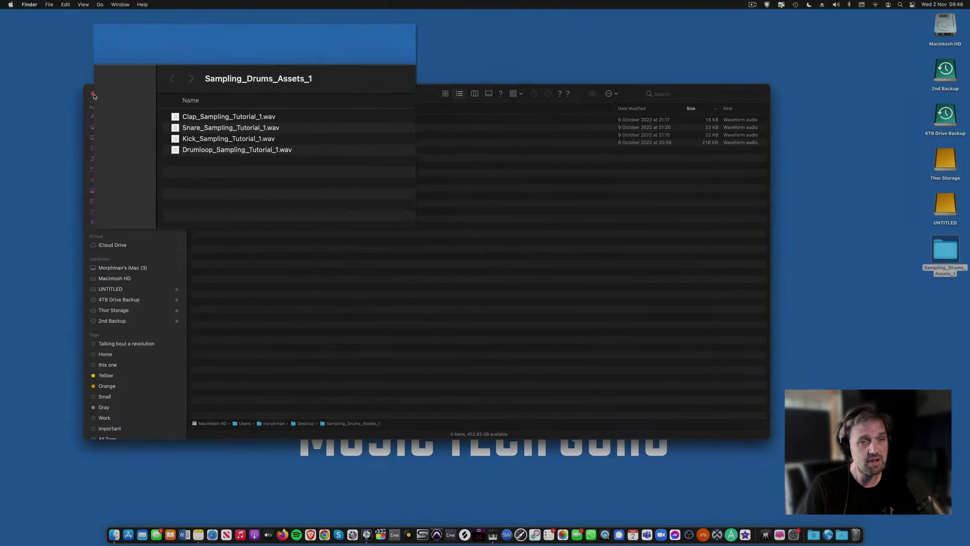
Step: Close the Finder window listing the four Sampling_Drums_Assets_1 WAV files
key(super+w)
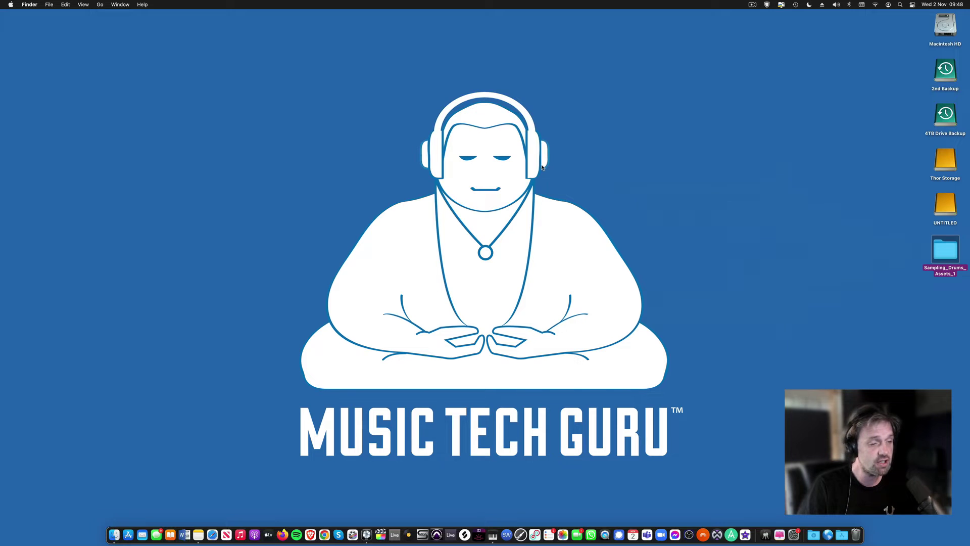
Step: Create a new Logic Pro project with one Empty Channel Strip software instrument track
click(365, 541)
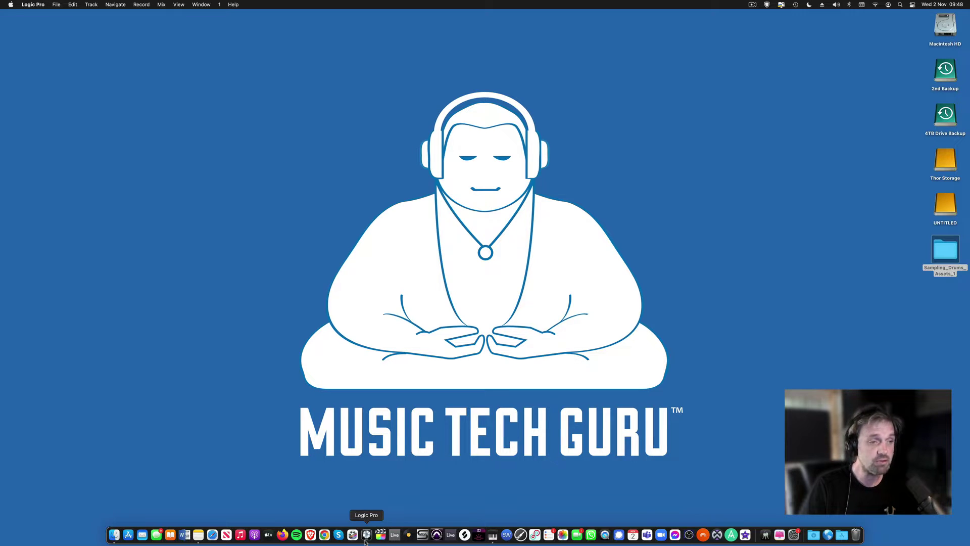
click(57, 4)
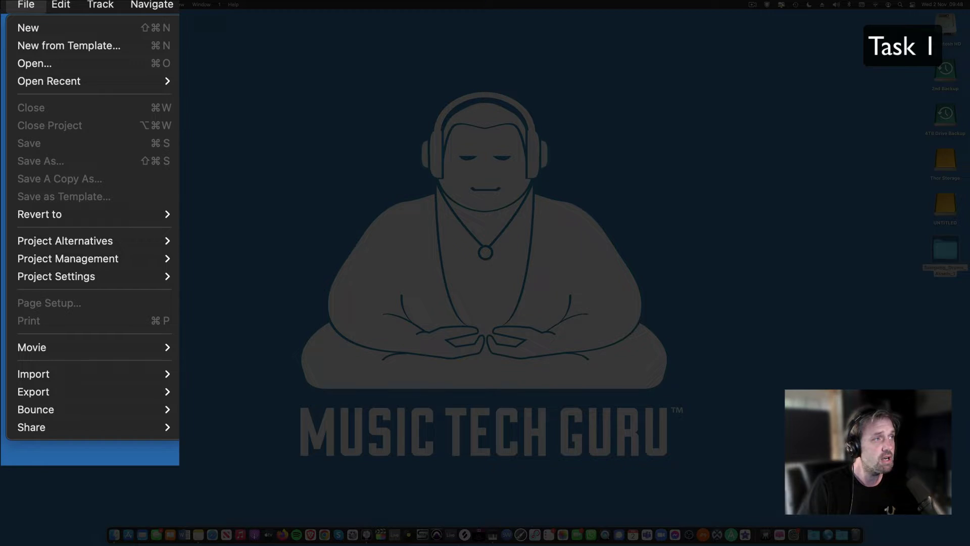
click(29, 28)
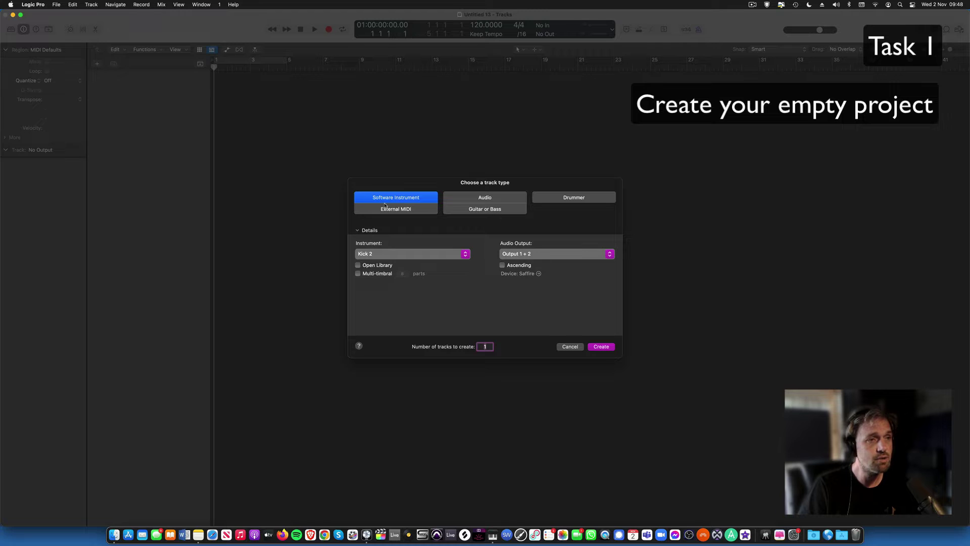
click(466, 254)
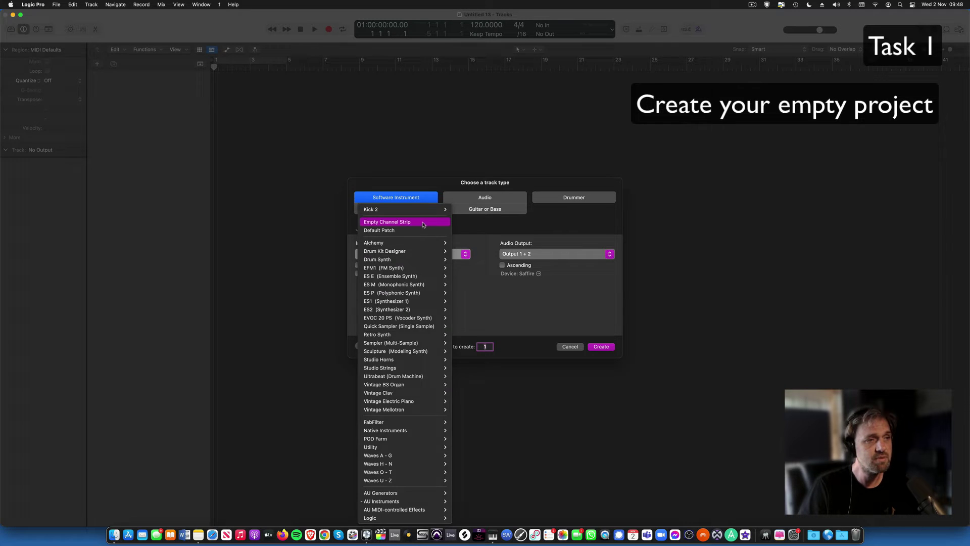
click(394, 222)
click(601, 347)
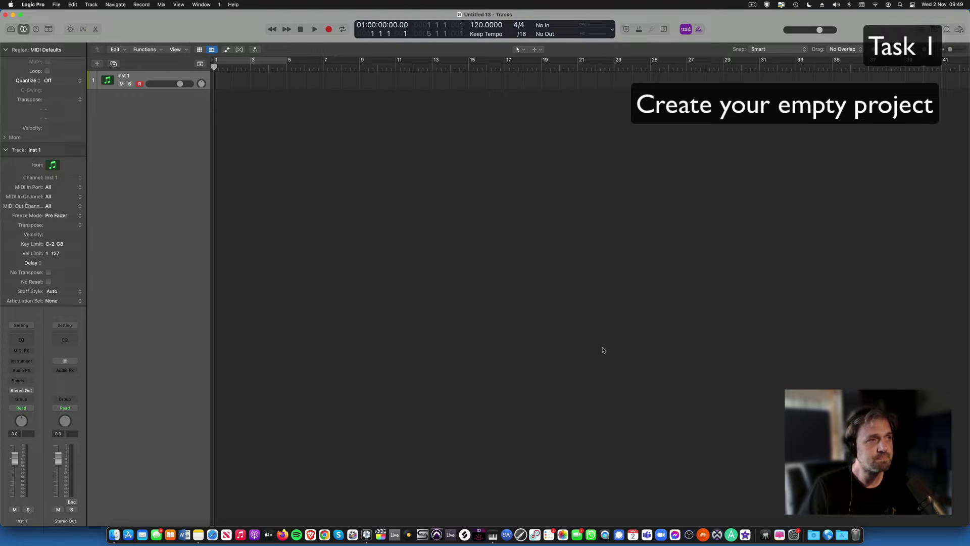
Step: Save the project as 'Sampling Tutorial _MTG'
click(54, 4)
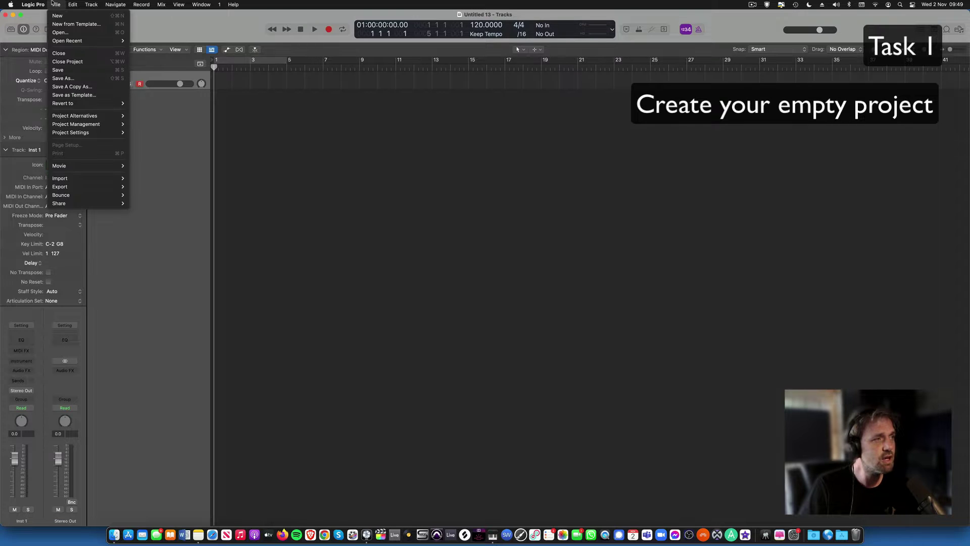
click(66, 78)
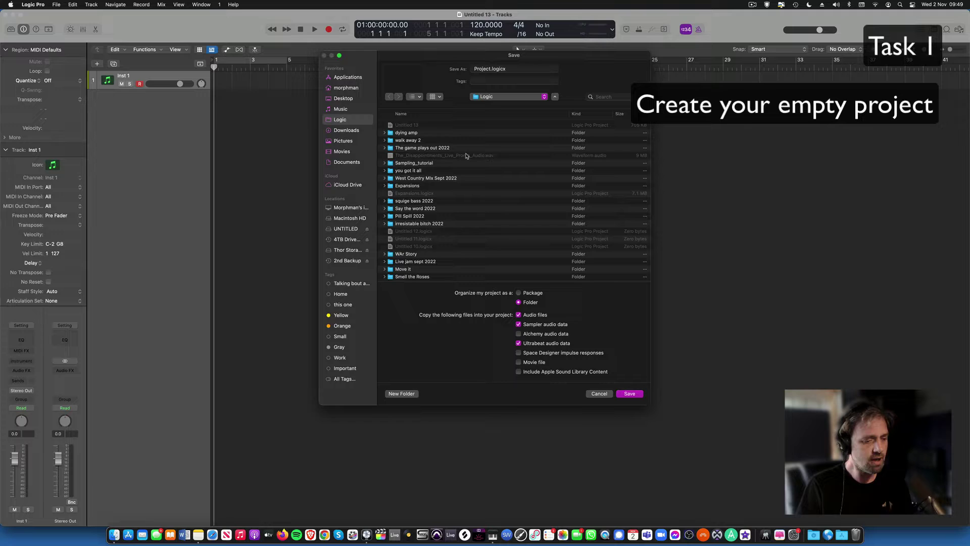
triple_click(472, 72)
text(Samplin)
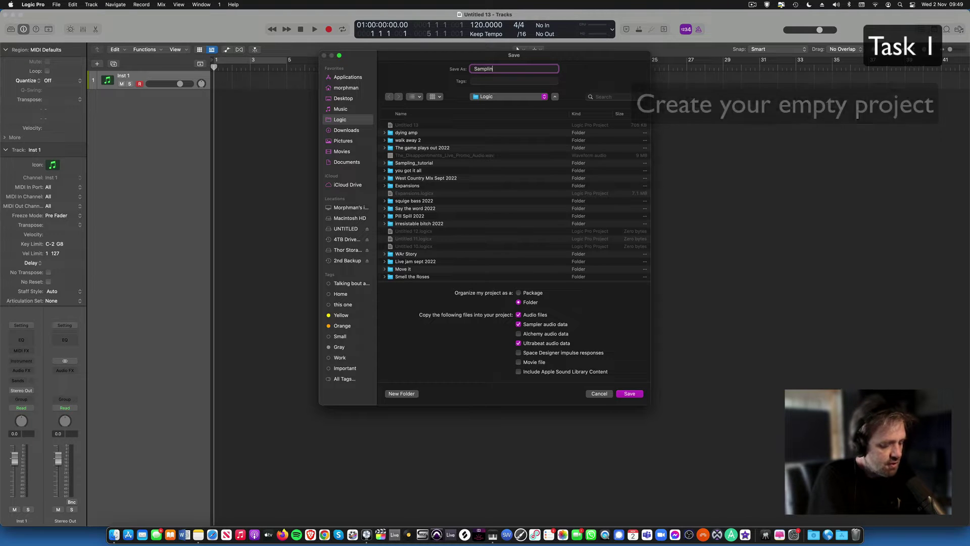
text(g Tutorial _MTG)
key(Return)
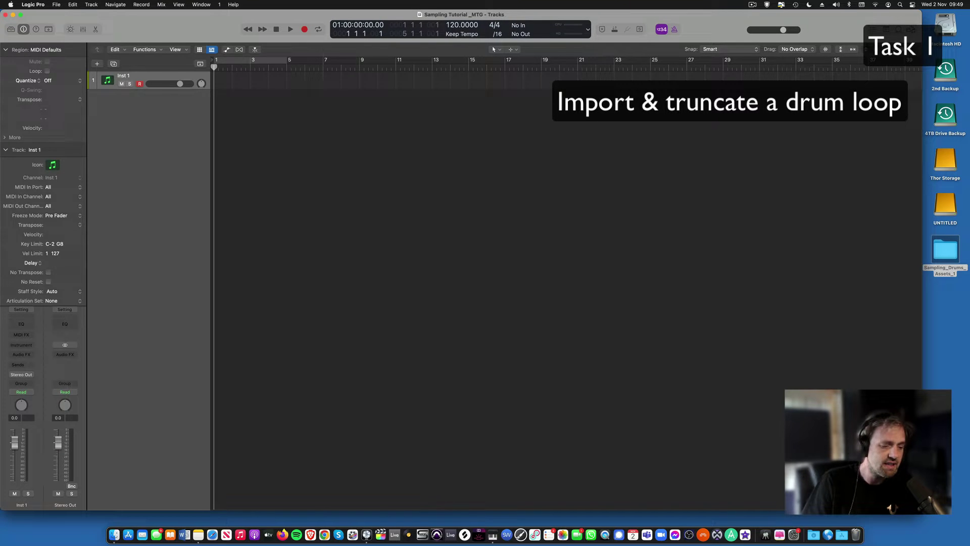
Step: Import Drumloop_Sampling_Tutorial_1.wav as a region, then turn it into a Quick Sampler (Original) track
key(super+Tab)
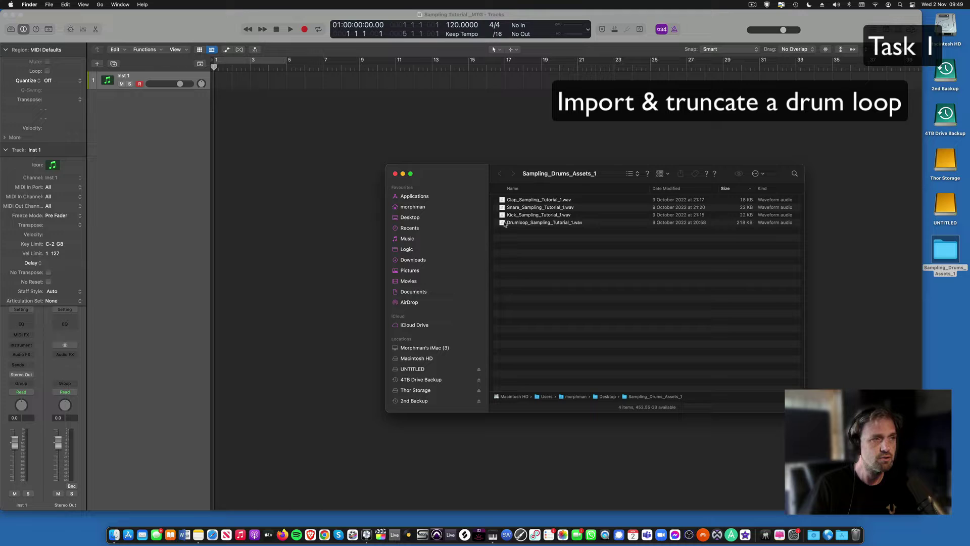
drag(505, 224, 218, 103)
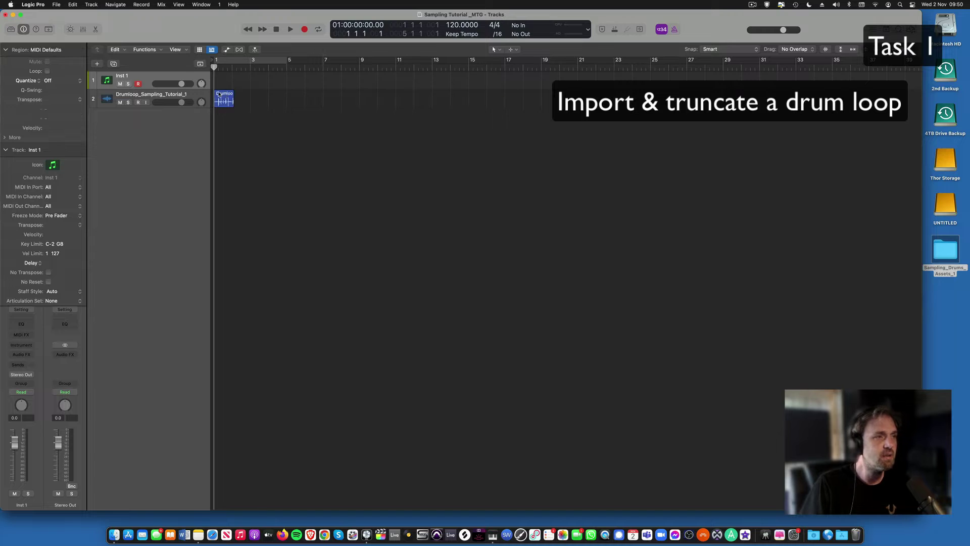
click(225, 95)
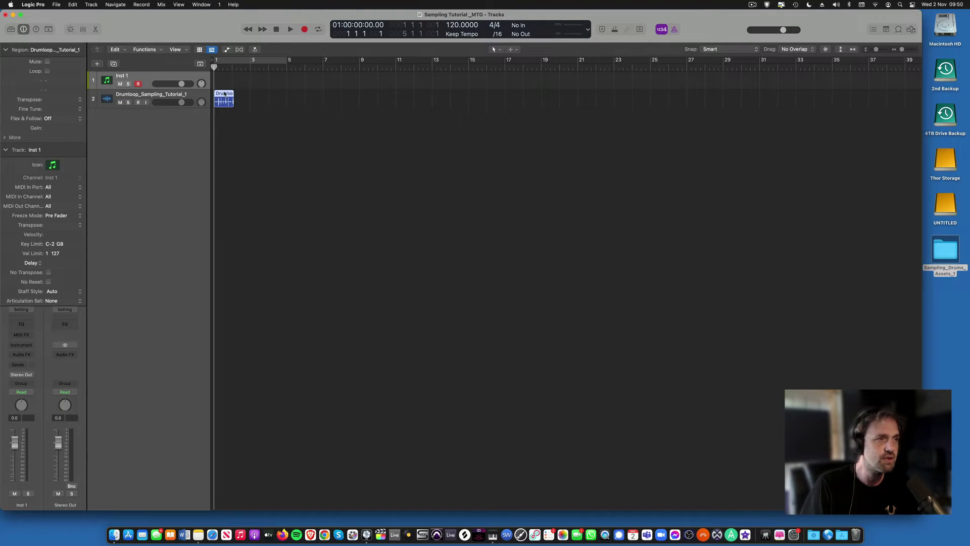
drag(226, 95, 193, 119)
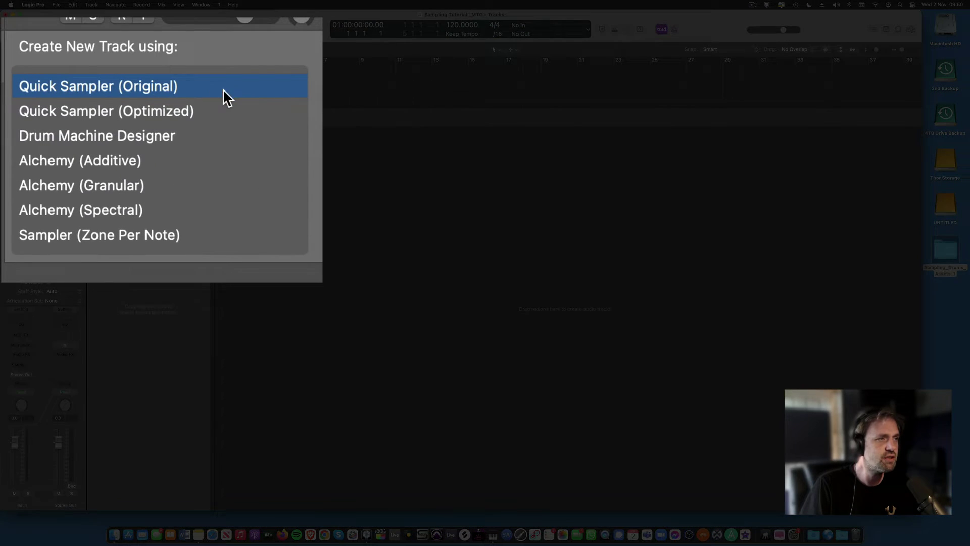
drag(223, 89, 151, 90)
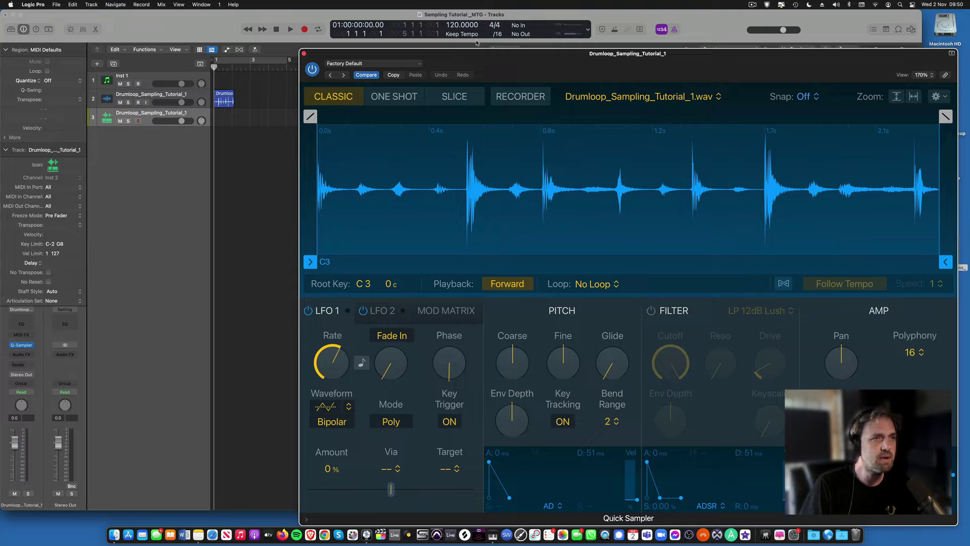
Step: Move the Quick Sampler window up and left and switch it to One Shot mode
drag(475, 57, 348, 30)
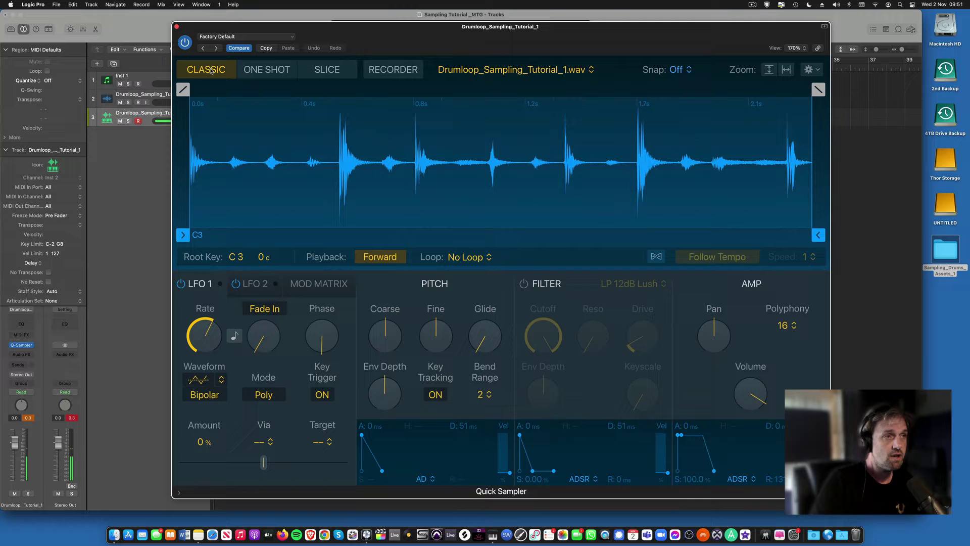
click(268, 71)
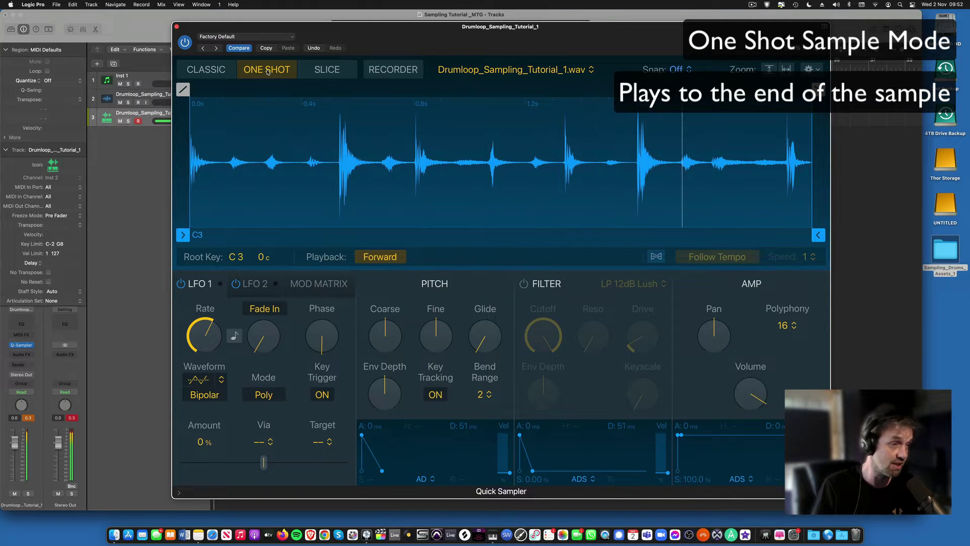
Step: Preview the drum loop in Slice mode with transient markers, then return to Classic mode
click(337, 73)
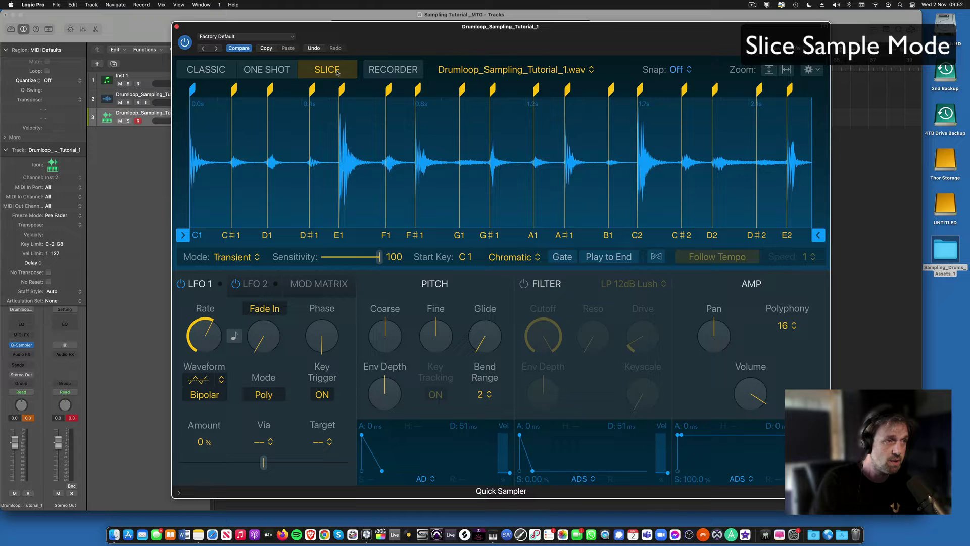
mouse_move(337, 117)
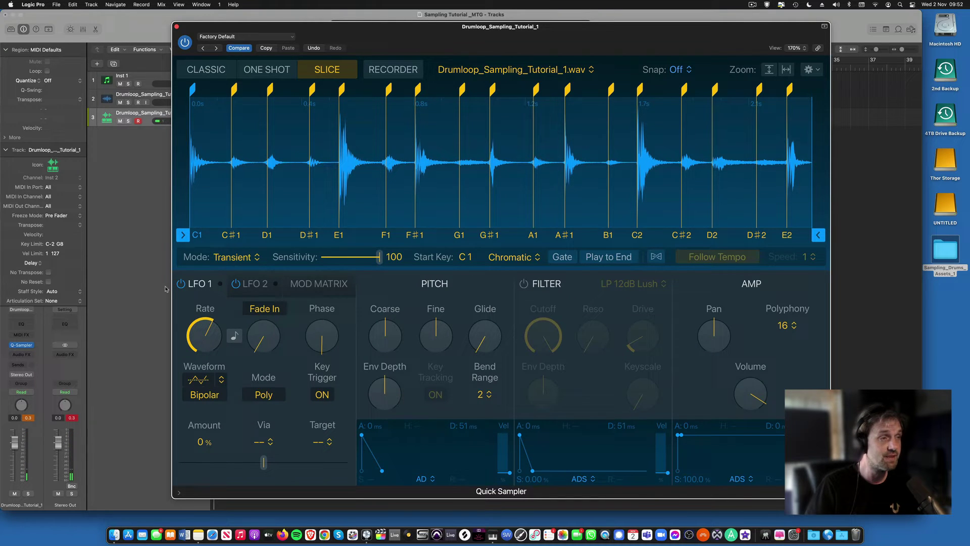
click(206, 70)
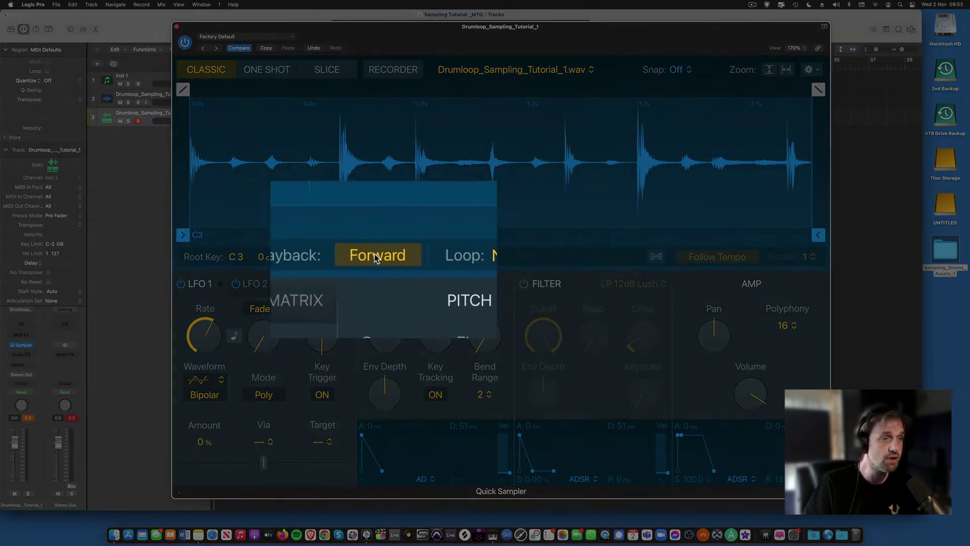
Step: Audition the sample in Reverse playback, set it back to Forward, and show the Loop mode choices
click(379, 257)
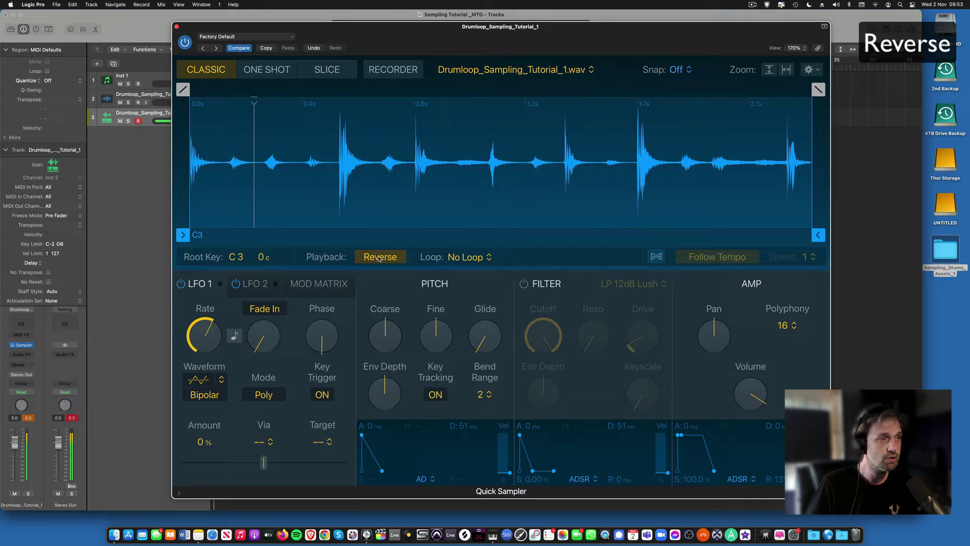
click(380, 257)
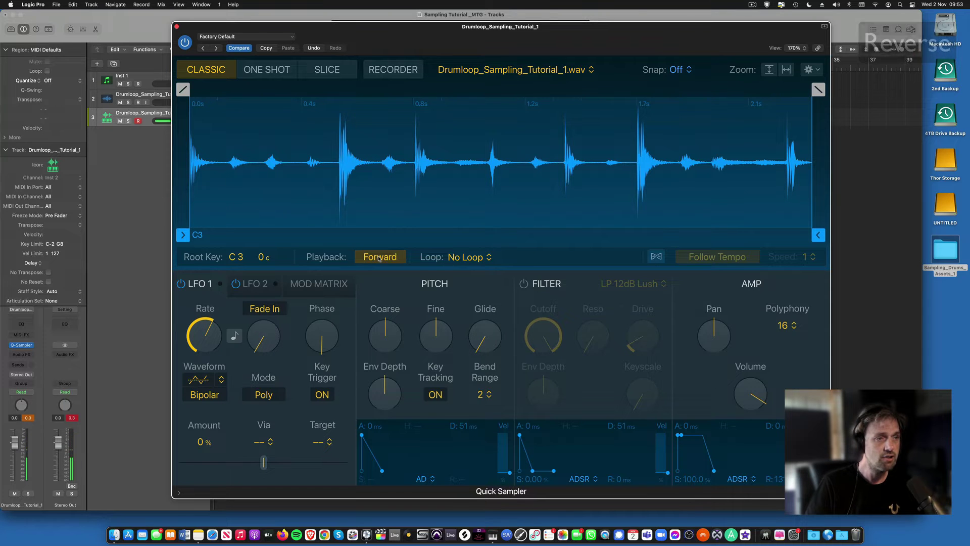
click(464, 258)
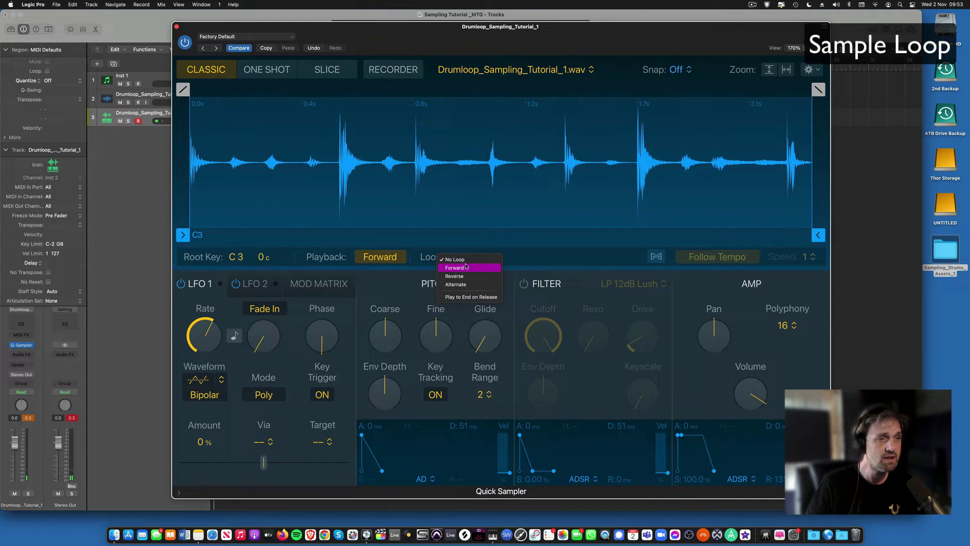
Step: Try Forward looping on the drum sample, then set Loop to No Loop
click(466, 267)
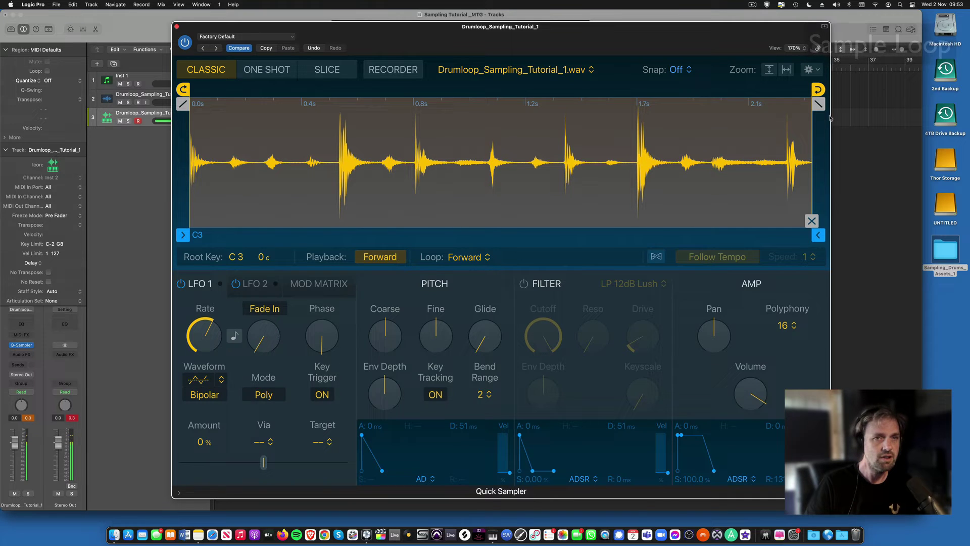
click(465, 257)
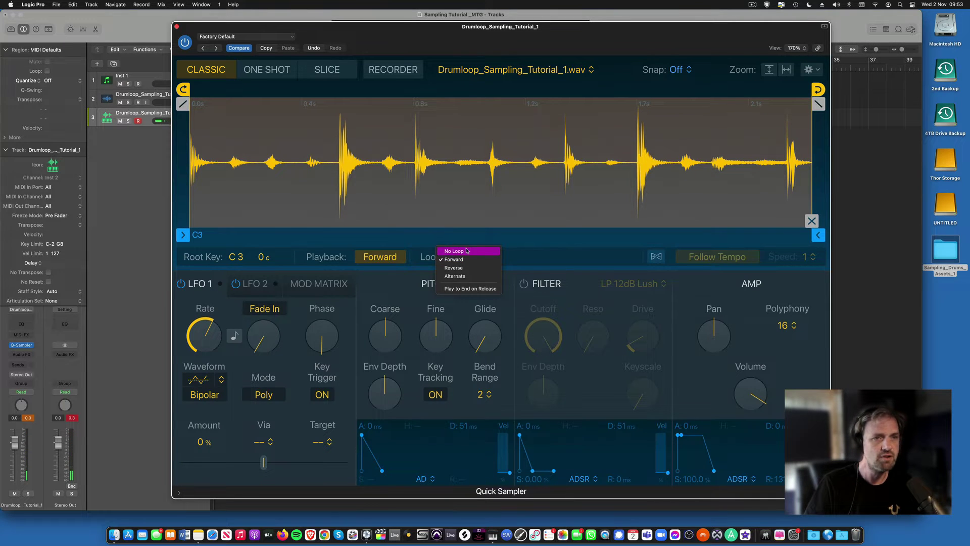
click(467, 250)
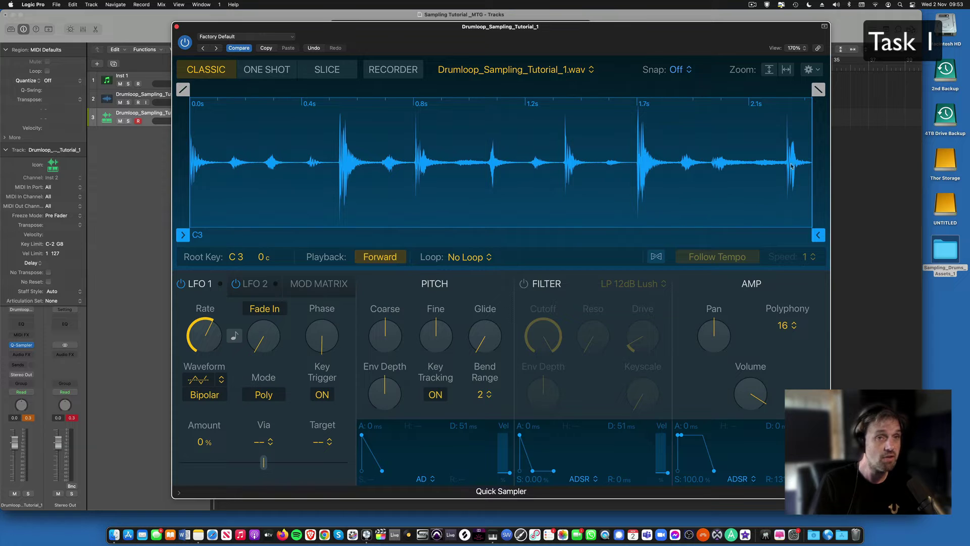
Step: Trim the sample end marker slightly earlier, audition it looped, then return Loop to No Loop
mouse_move(818, 235)
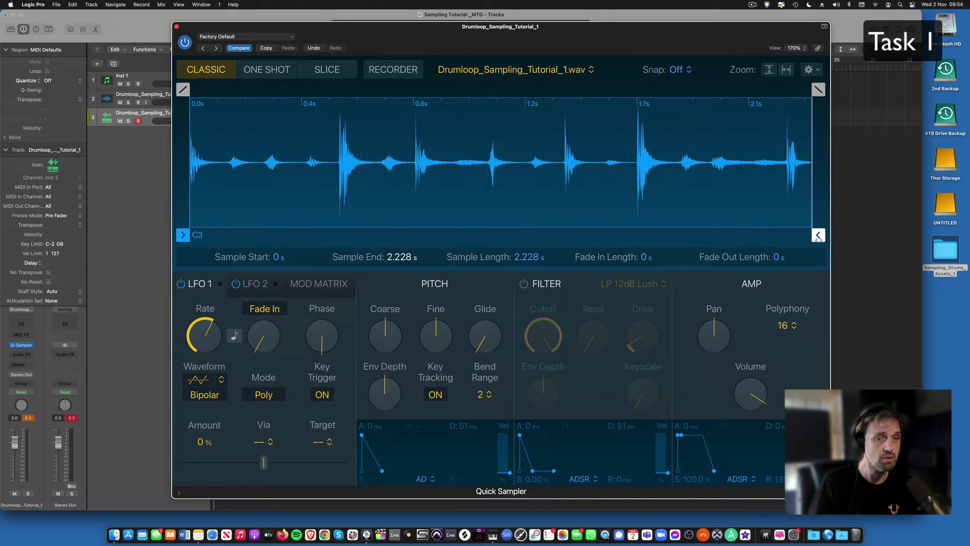
drag(819, 235, 786, 237)
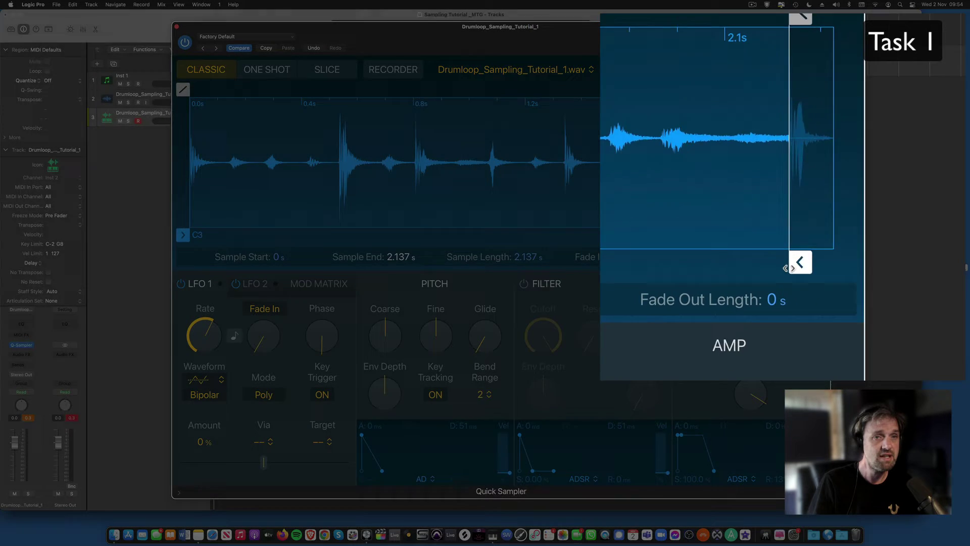
key(space)
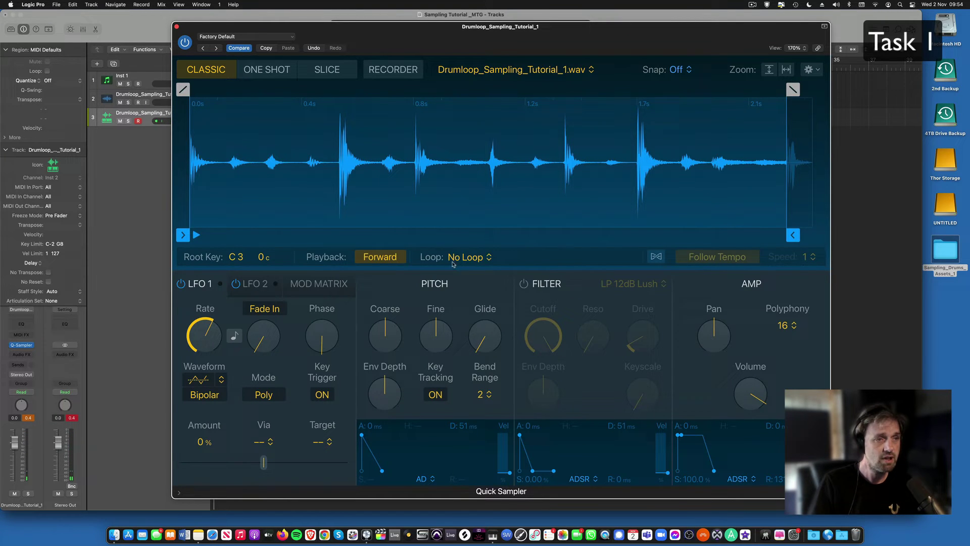
click(453, 262)
click(466, 268)
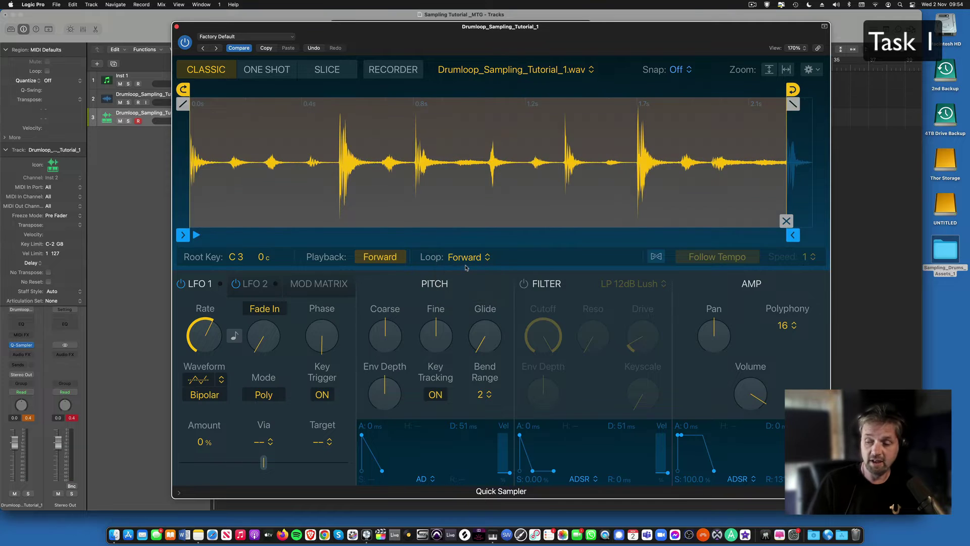
key(space)
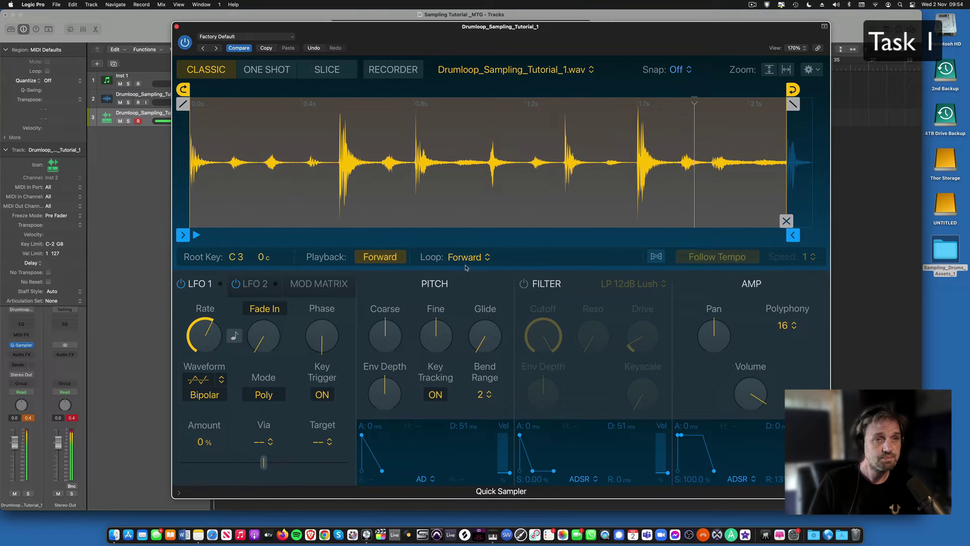
click(468, 260)
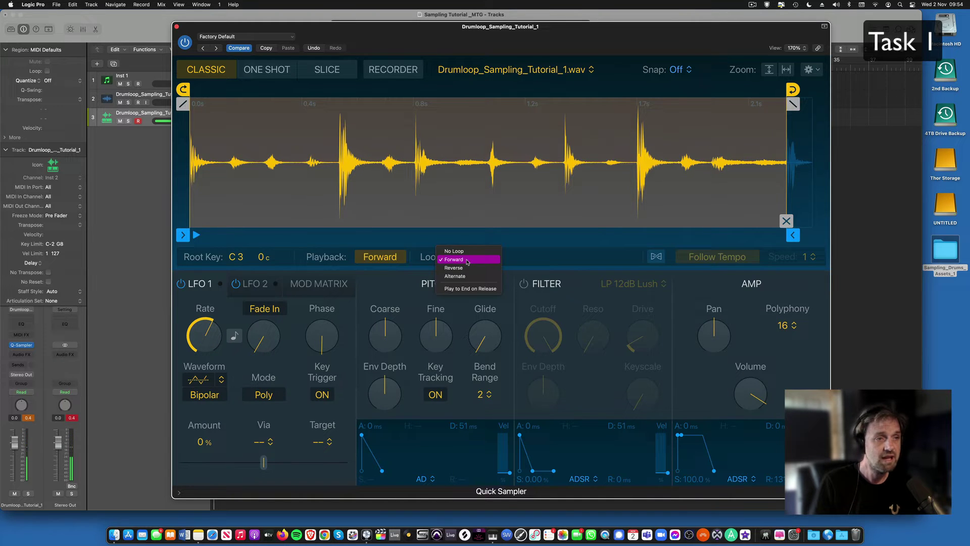
click(455, 251)
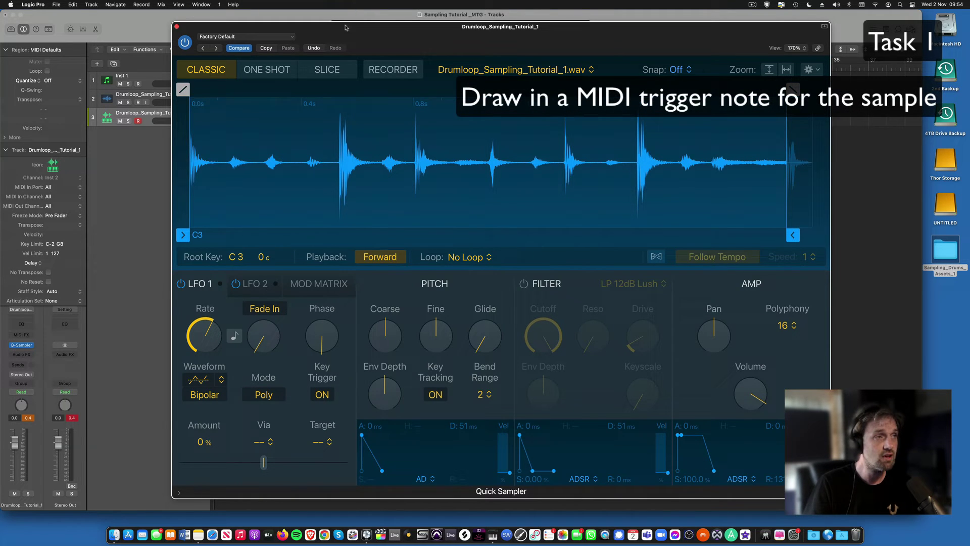
Step: Close Quick Sampler and create an empty MIDI region at bar 1 on track 3
click(176, 27)
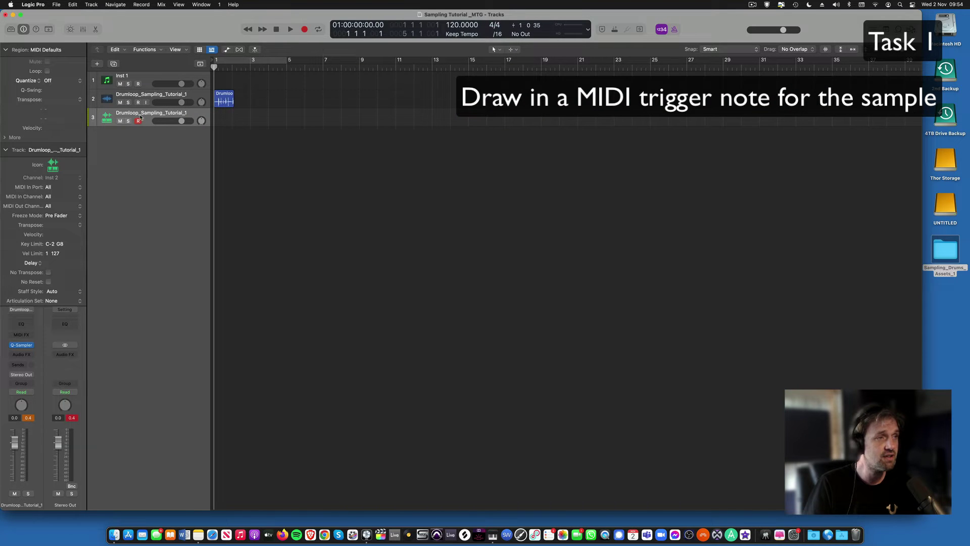
right_click(226, 116)
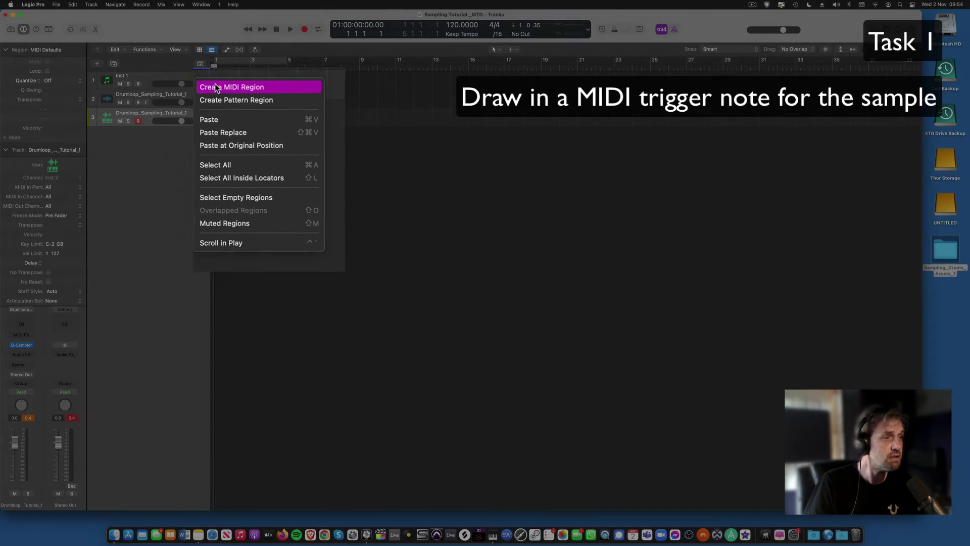
click(226, 120)
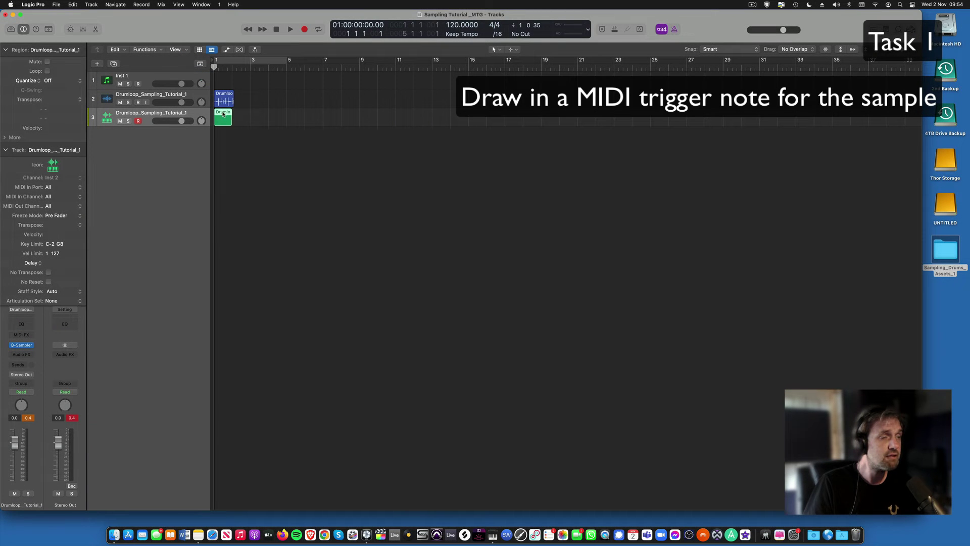
Step: In the Piano Roll, create a C3 note and lengthen it to end at bar 2
double_click(223, 113)
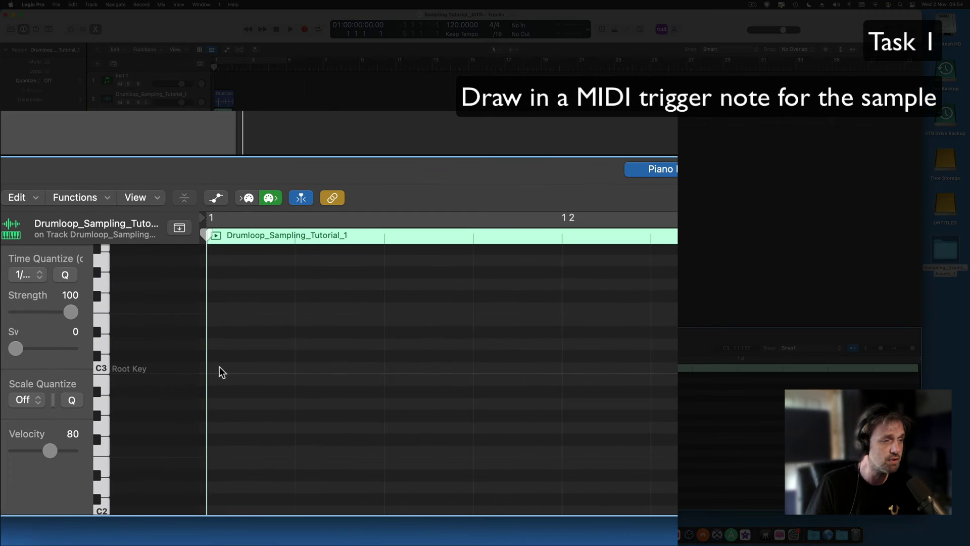
right_click(201, 435)
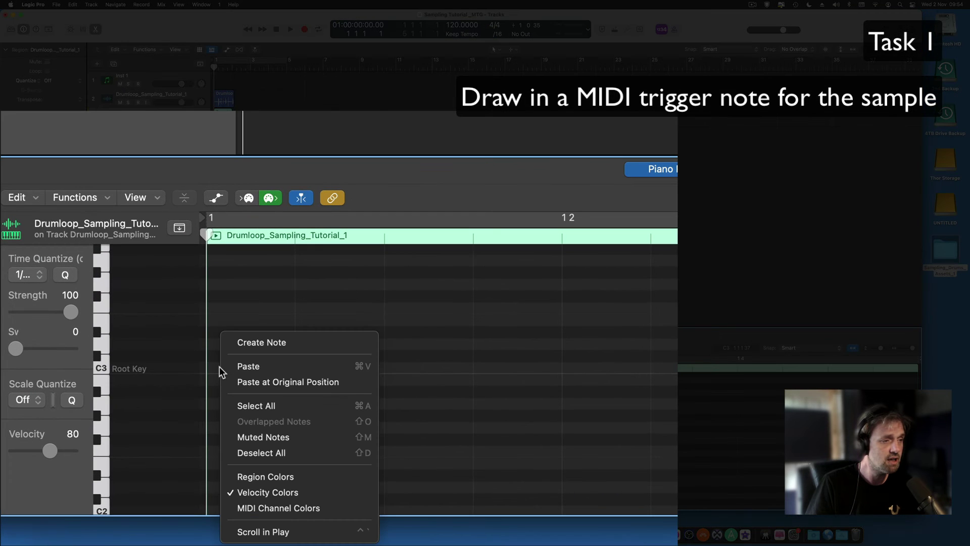
click(250, 341)
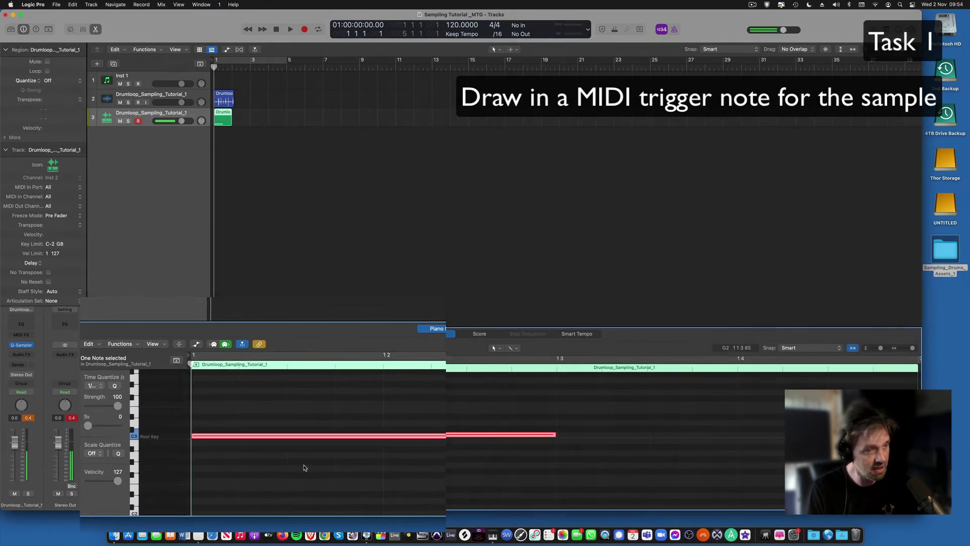
ctrl+alt+click(423, 423)
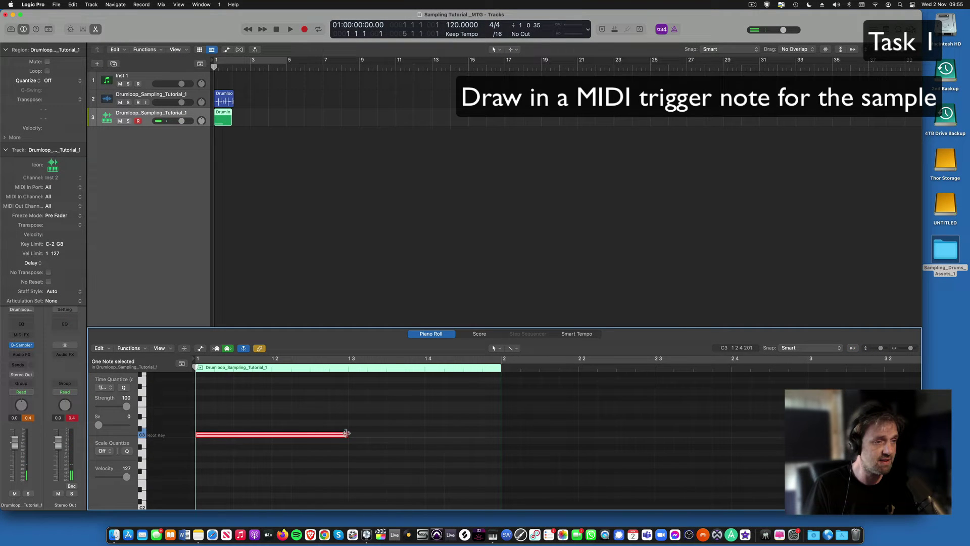
drag(346, 433, 502, 435)
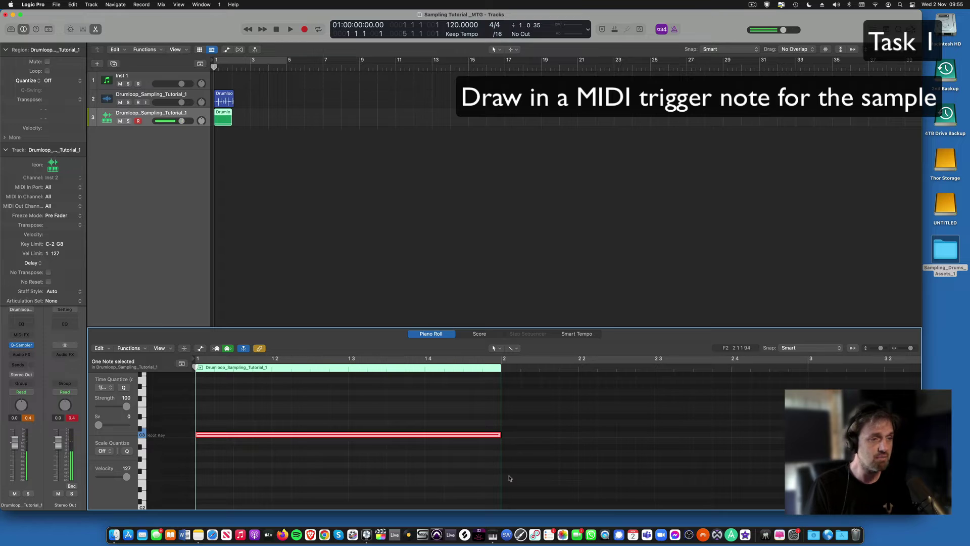
Step: Enable Cycle over bars 1–2 and start playback
click(277, 61)
drag(286, 60, 234, 61)
key(space)
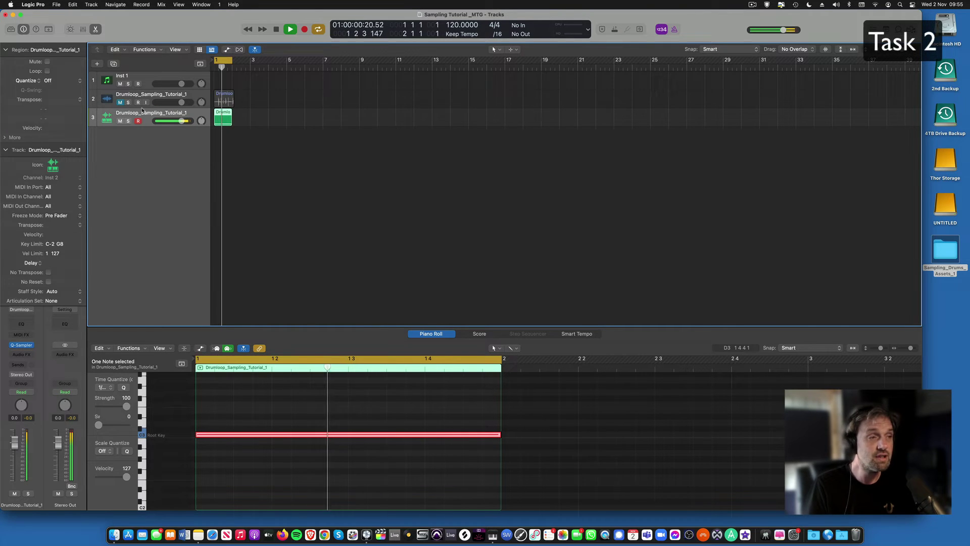
Step: Reopen Quick Sampler and, while playing, raise pitch Coarse +1 semitone and Fine +10 cents
key(space)
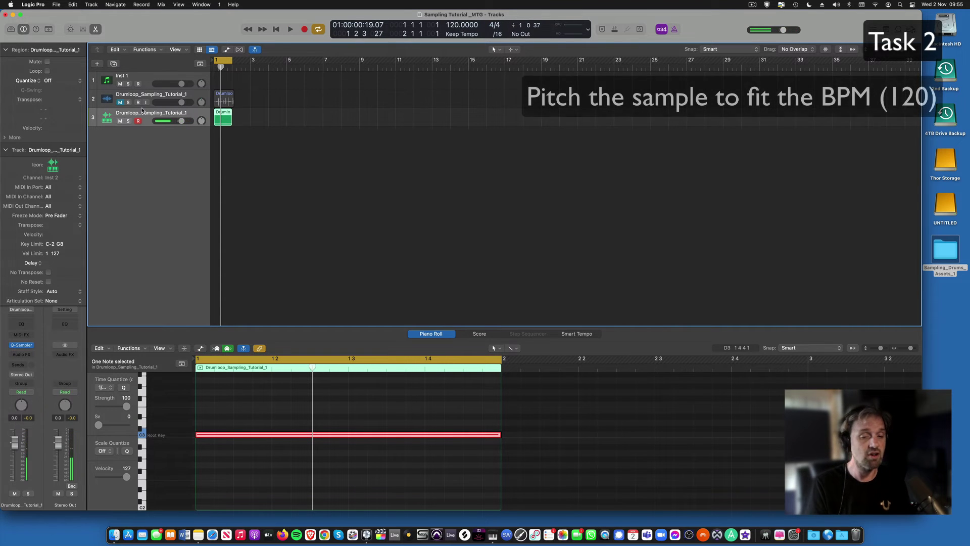
click(21, 345)
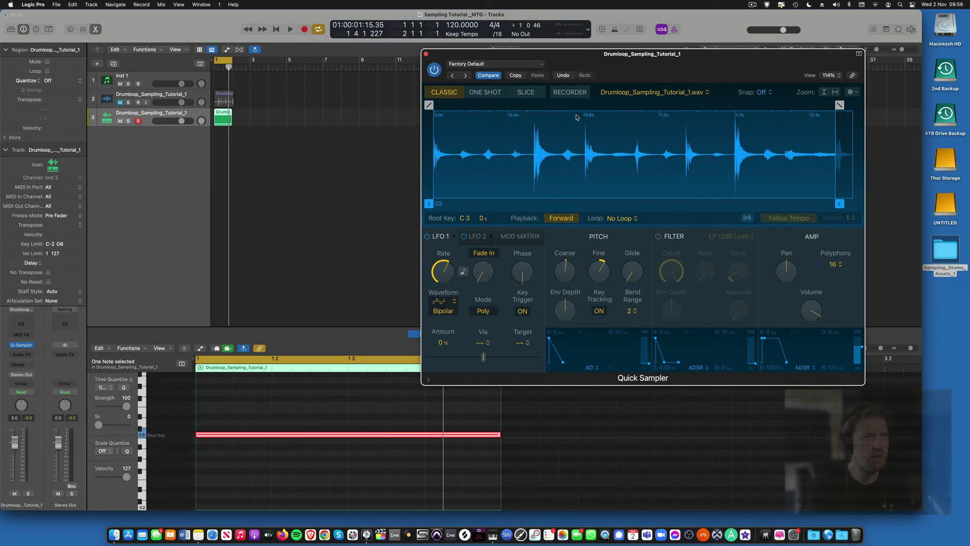
key(space)
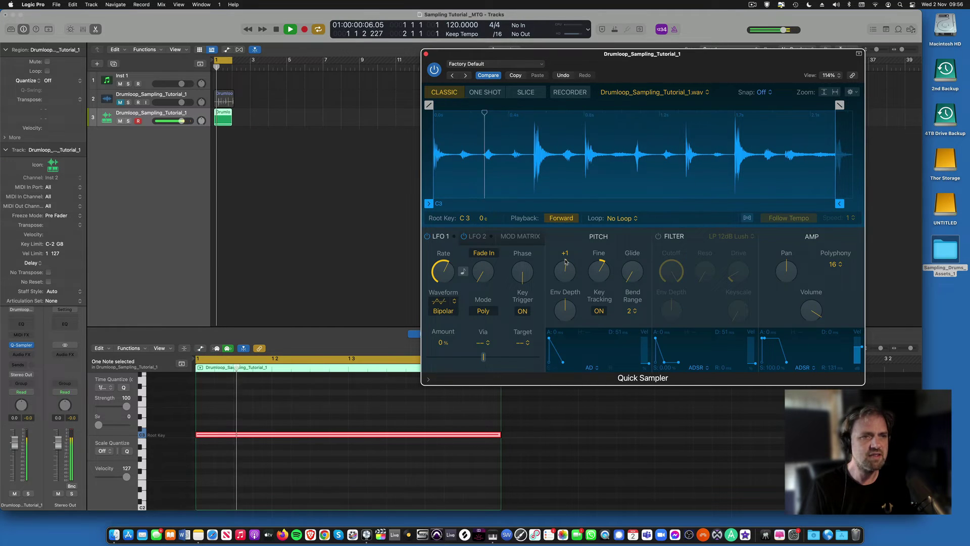
mouse_move(604, 264)
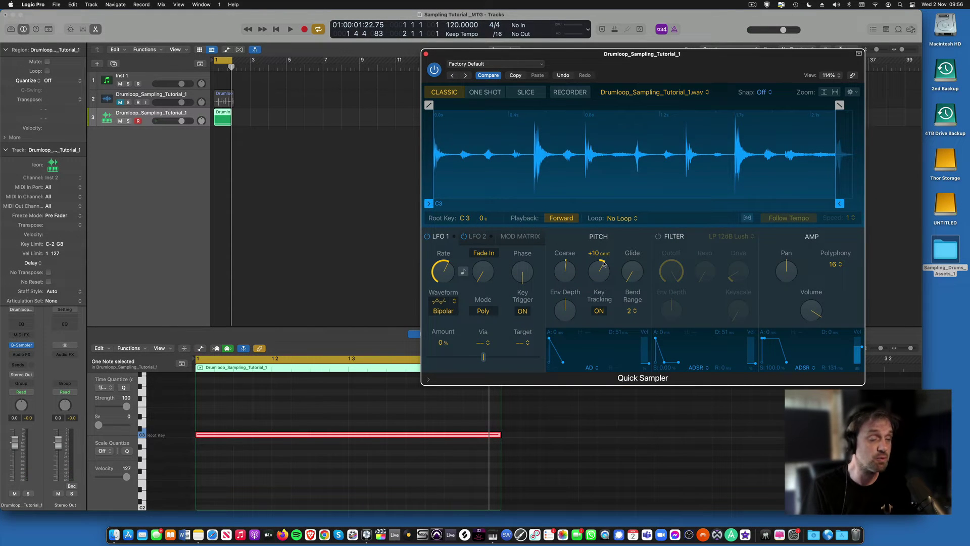
Step: Set the project tempo to 170 BPM and start playback
double_click(453, 24)
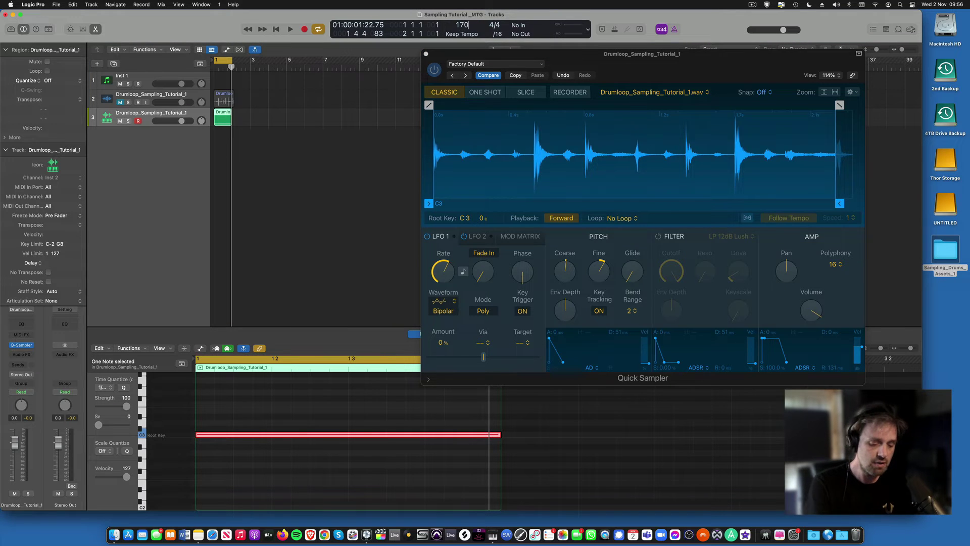
key(Return)
key(space)
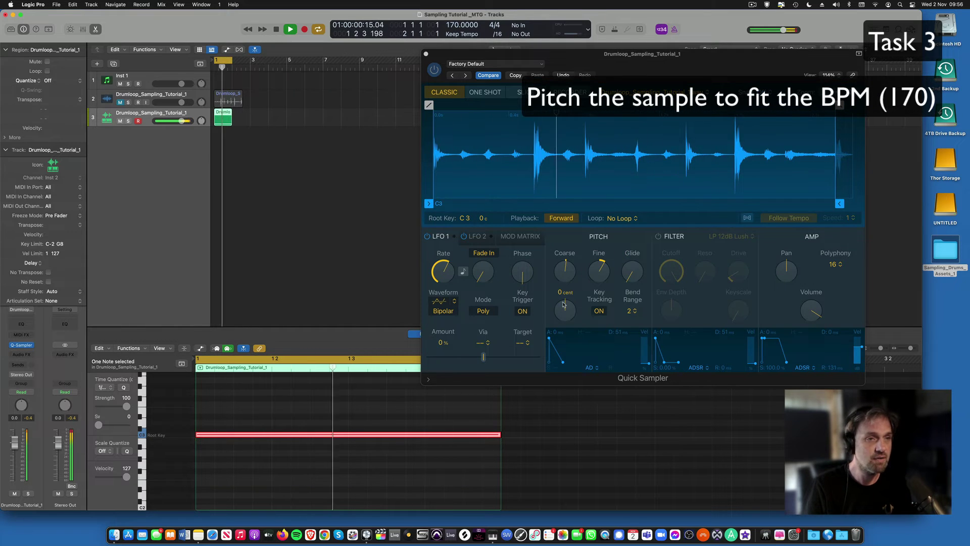
Step: Tune the Quick Sampler pitch to Coarse +7 semitones and Fine +11 cents, then stop playback
drag(565, 273, 567, 272)
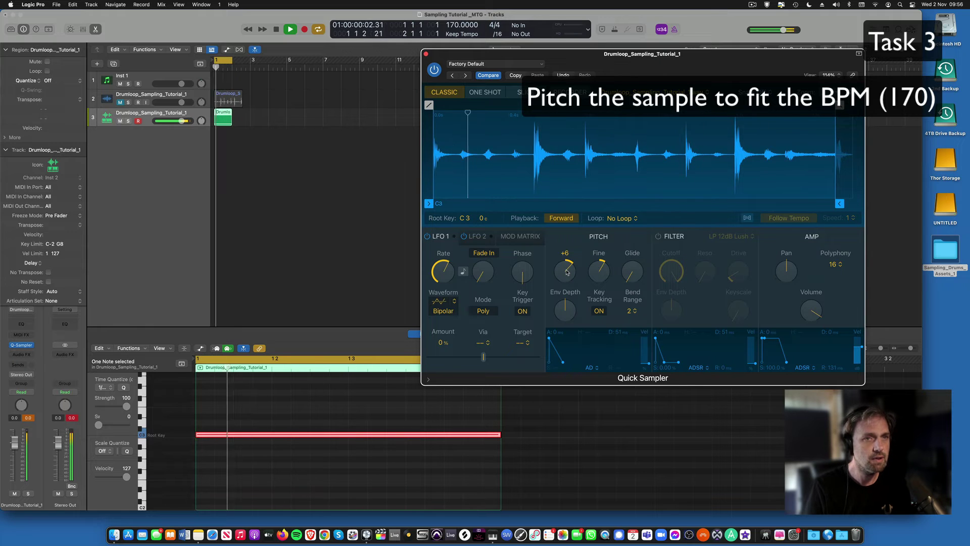
drag(600, 271, 566, 270)
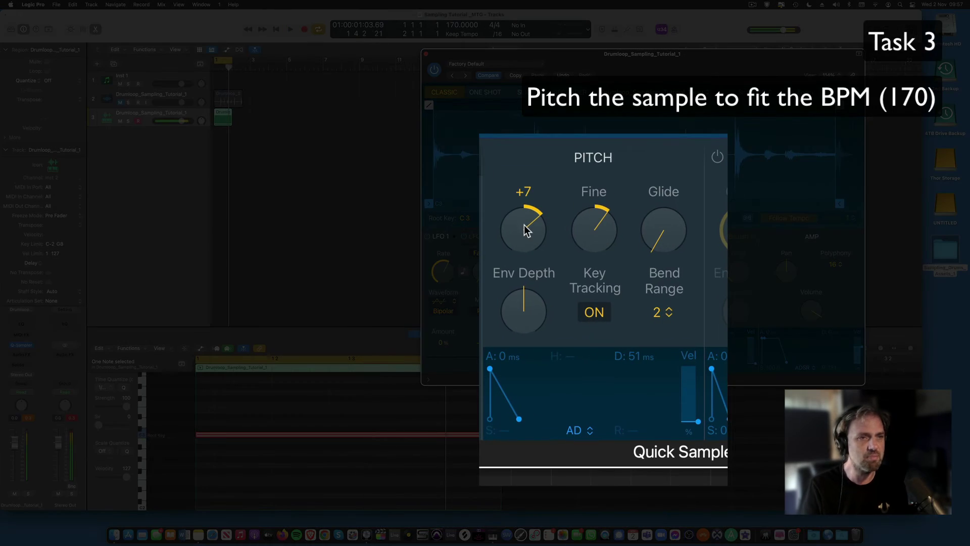
mouse_move(599, 227)
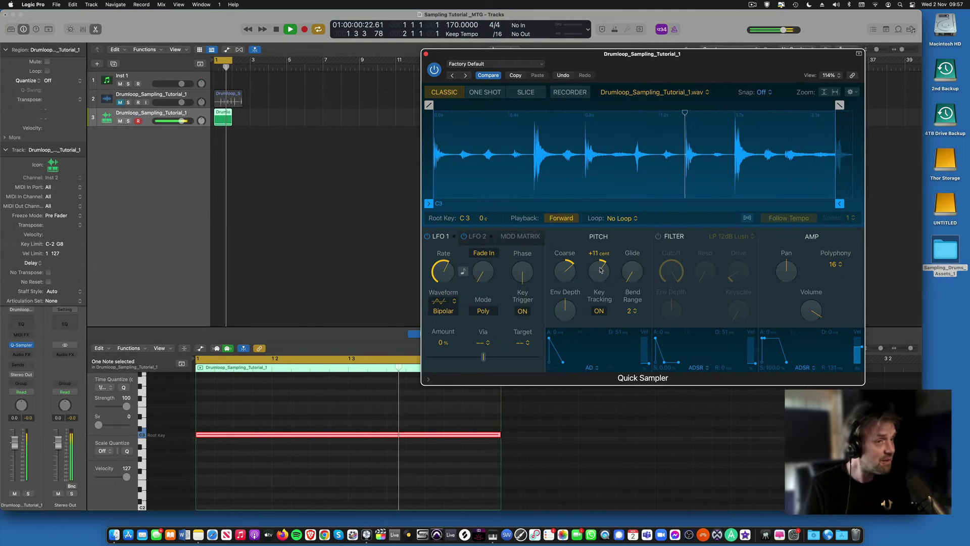
key(space)
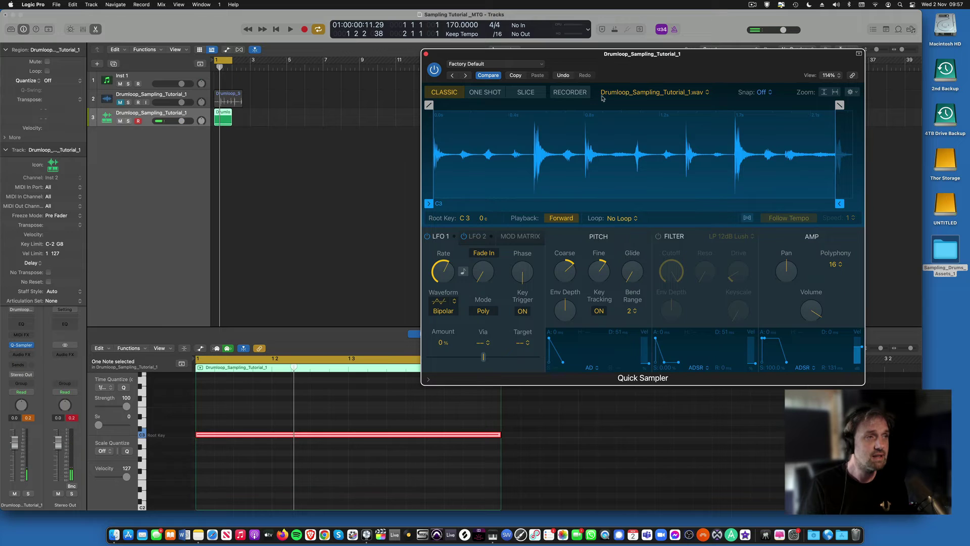
Step: Reset Quick Sampler's Coarse and Fine pitch to 0 and play the loop at 120 BPM
double_click(452, 25)
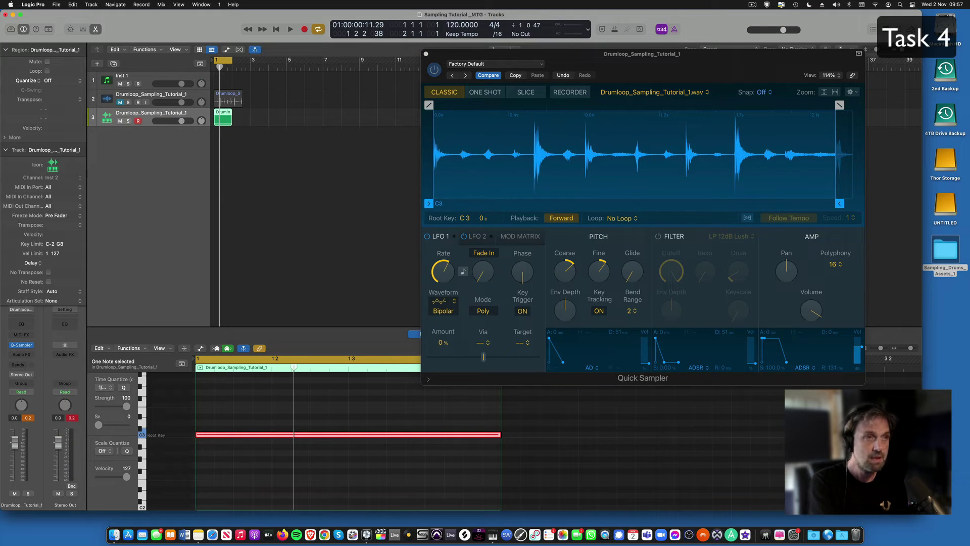
click(569, 277)
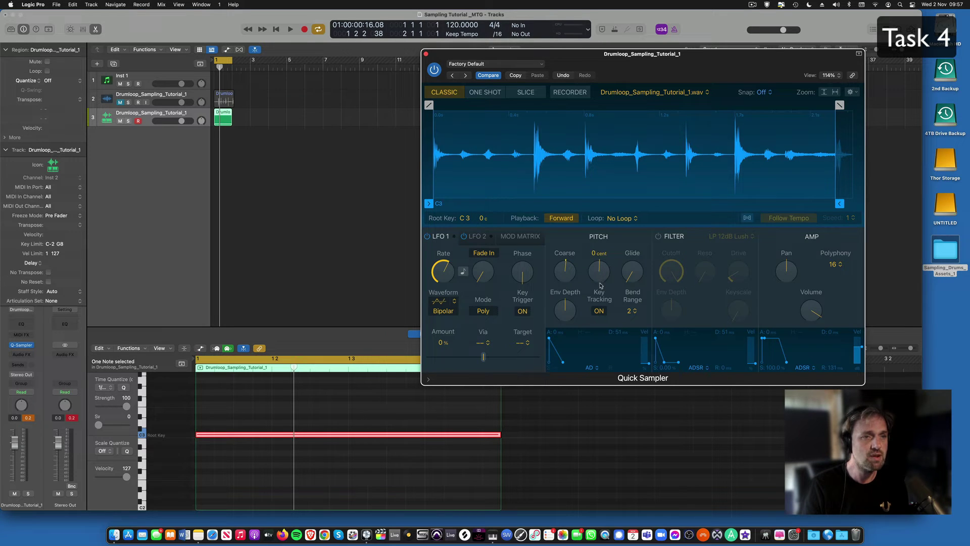
click(322, 201)
key(space)
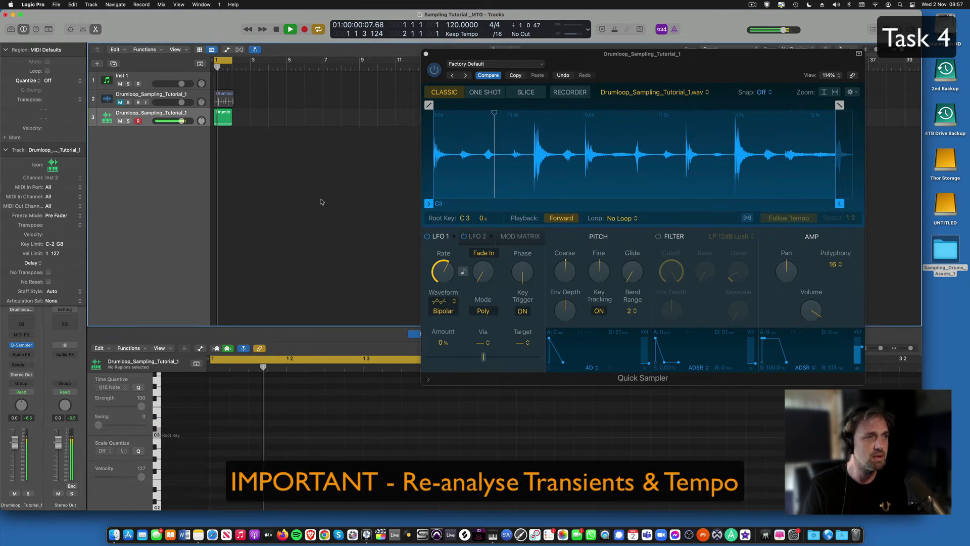
key(space)
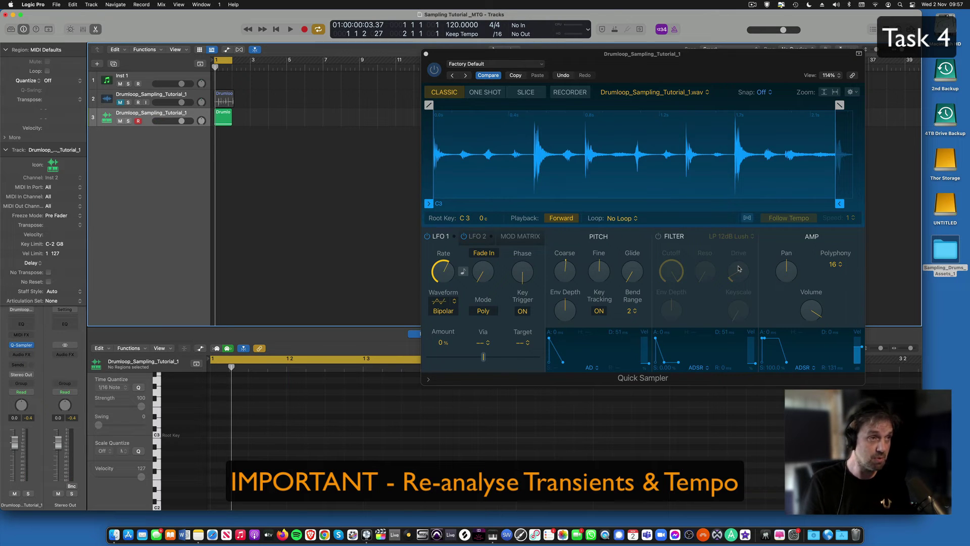
Step: Re-analyze the loop's transients and tempo, then enable Flex so Follow Tempo is on
click(852, 93)
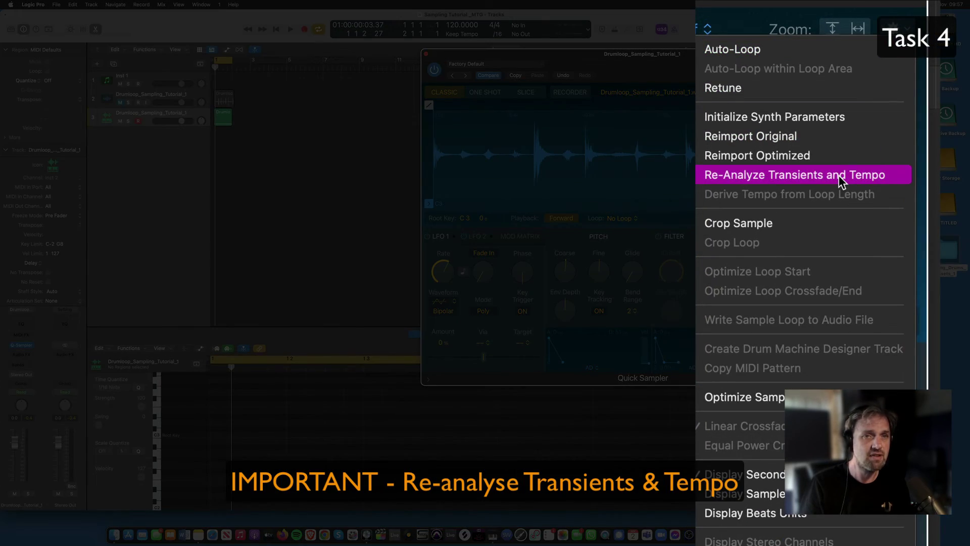
click(840, 177)
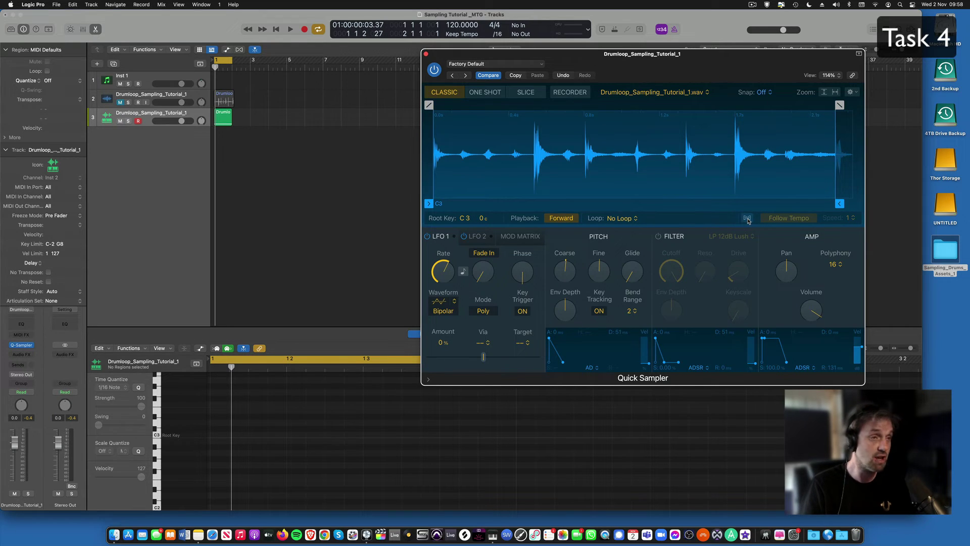
click(747, 218)
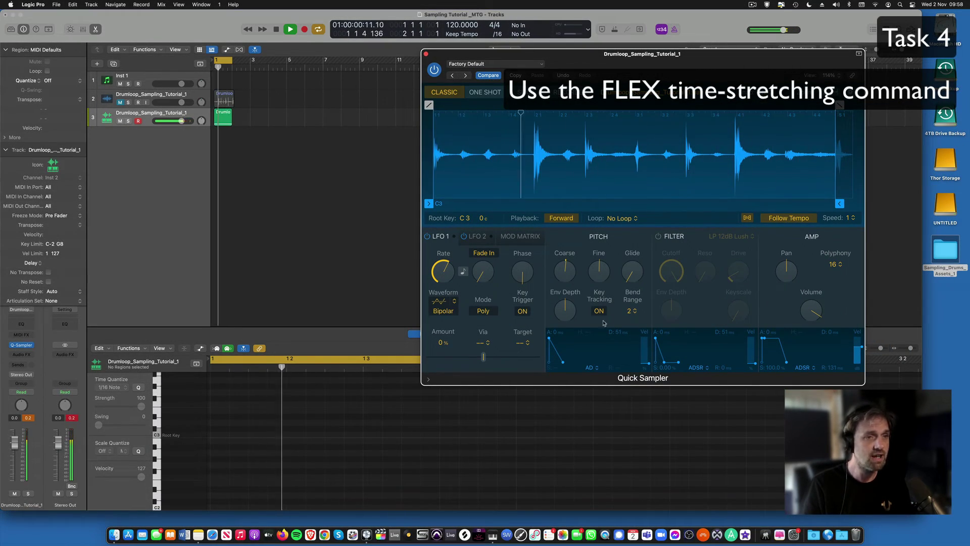
Step: Audition the Flex-stretched loop, then change the project tempo to 170 BPM and play it
mouse_move(605, 271)
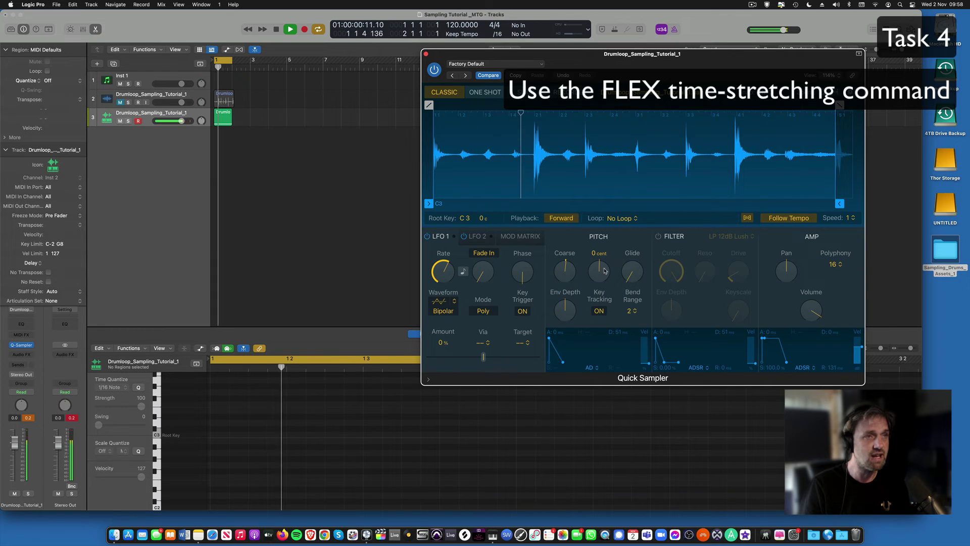
key(space)
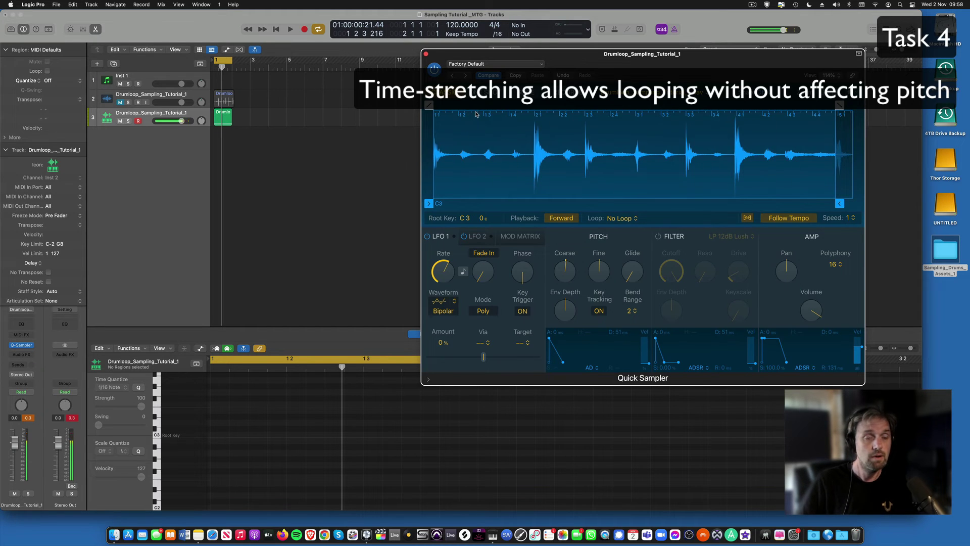
key(space)
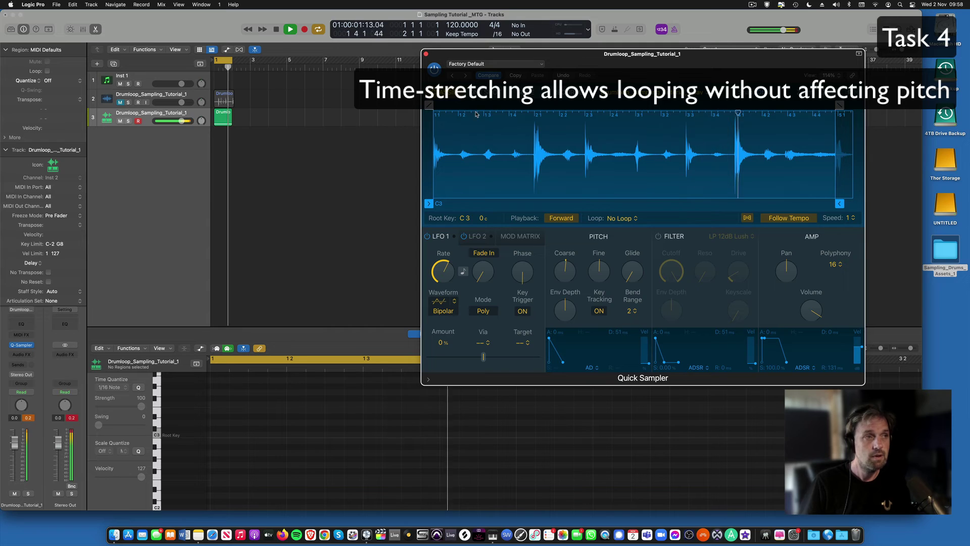
key(space)
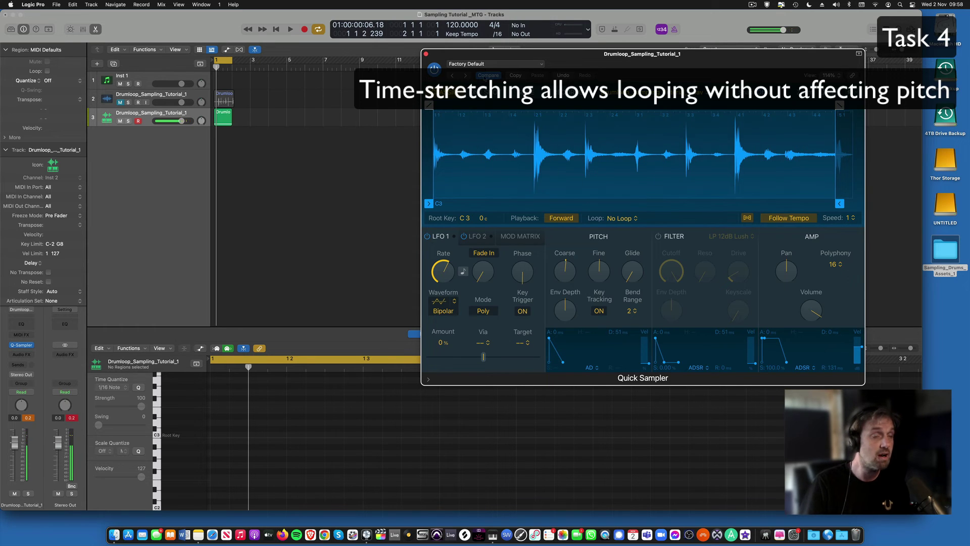
click(456, 24)
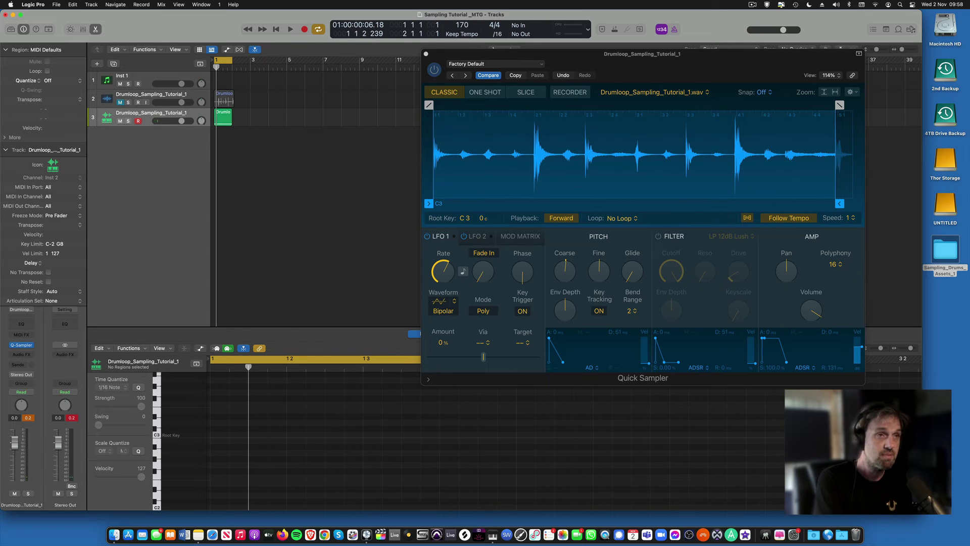
key(space)
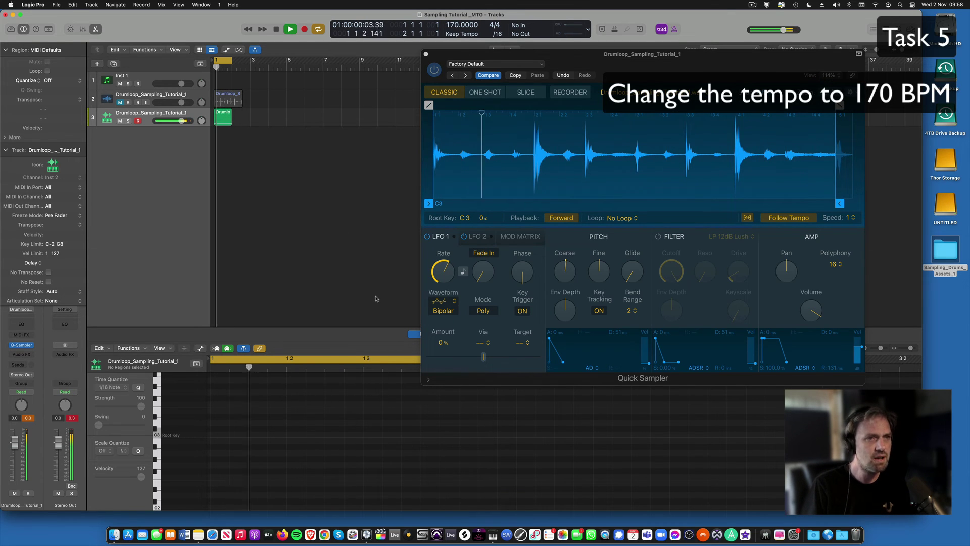
Step: In the Piano Roll, move the C3 trigger note down to F2 and play back both notes
key(space)
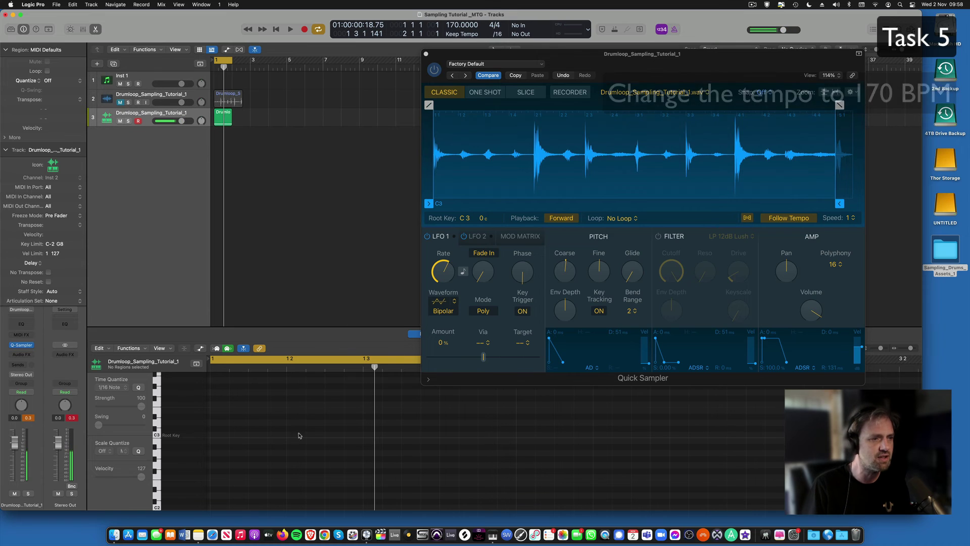
scroll(303, 434, down, 10)
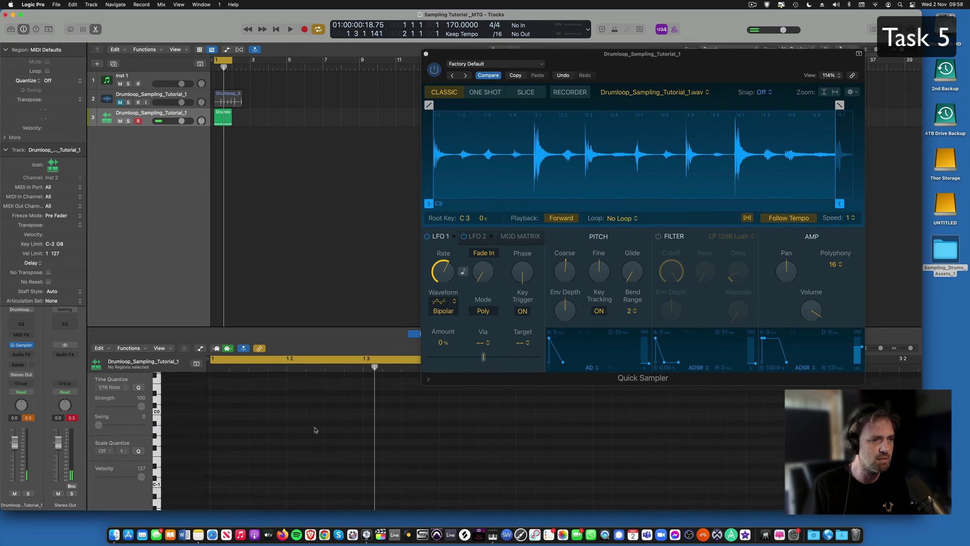
scroll(316, 430, down, 3)
click(230, 113)
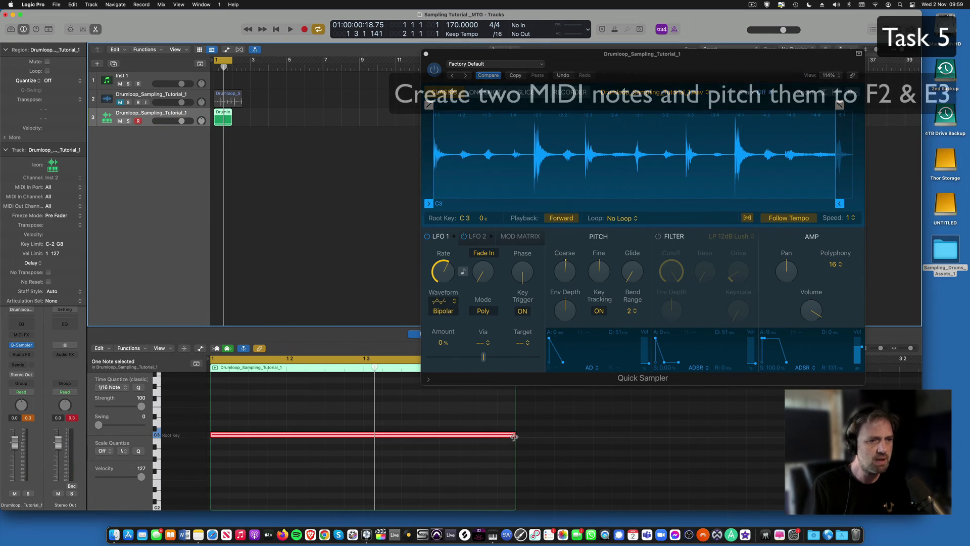
click(320, 435)
drag(321, 437, 443, 412)
key(space)
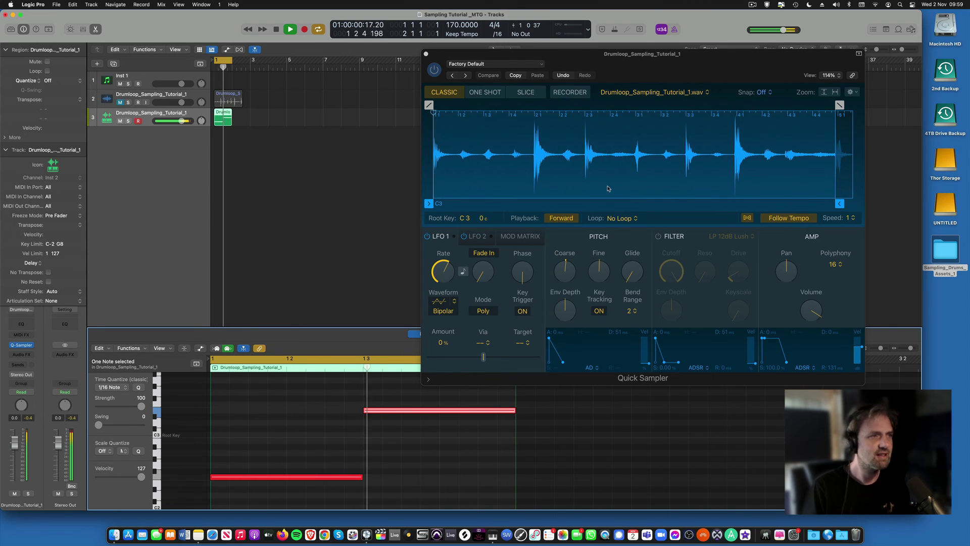
key(space)
click(321, 161)
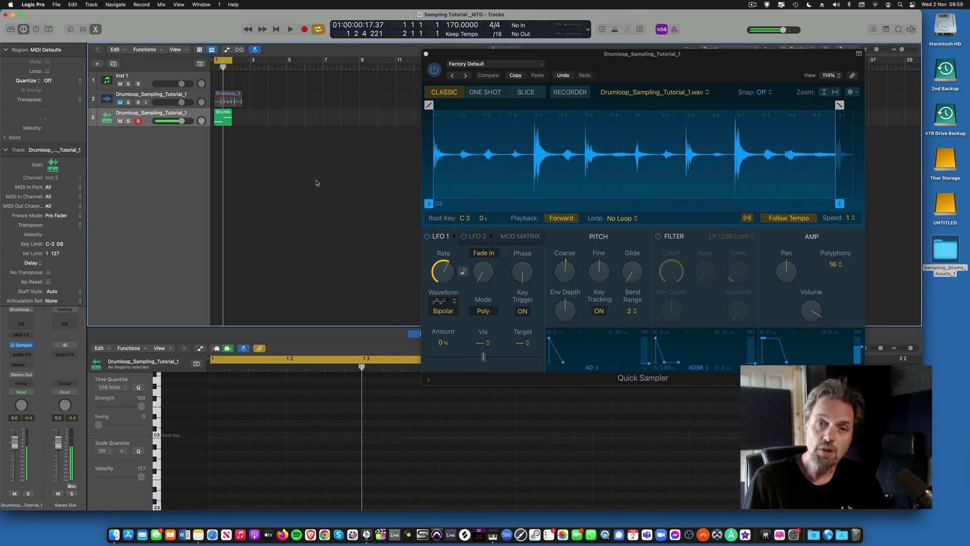